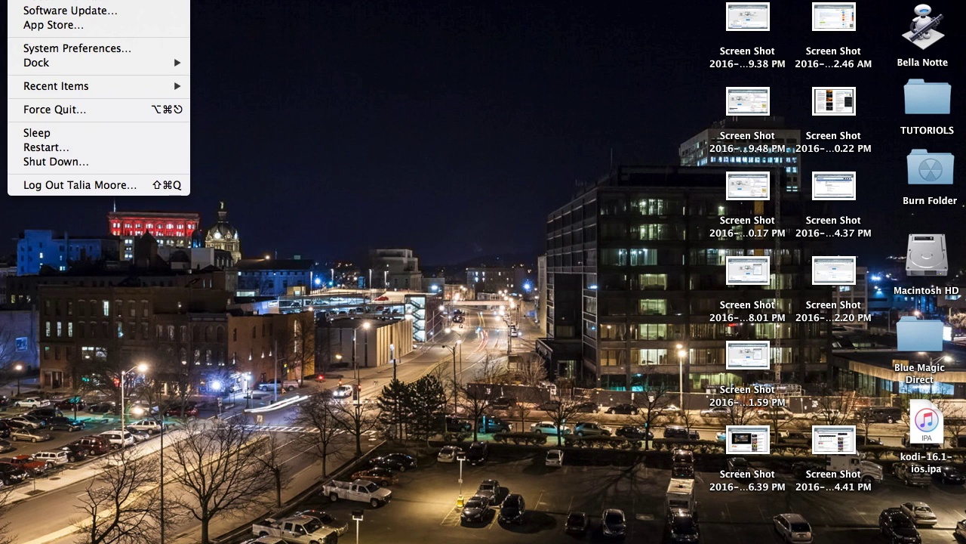
- Open the Mac's Security & Privacy preferences and unlock them for changes with the account password
left_click(46, 50)
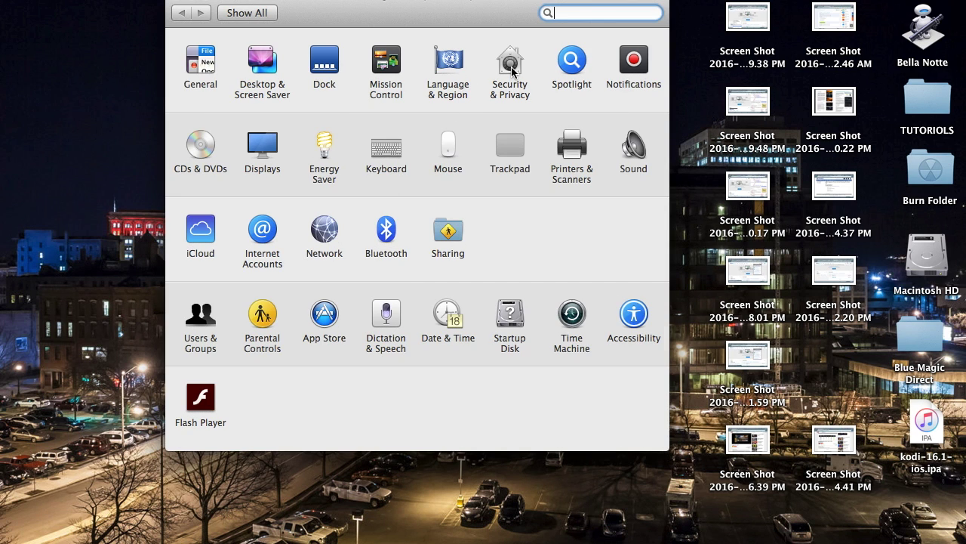
left_click(511, 68)
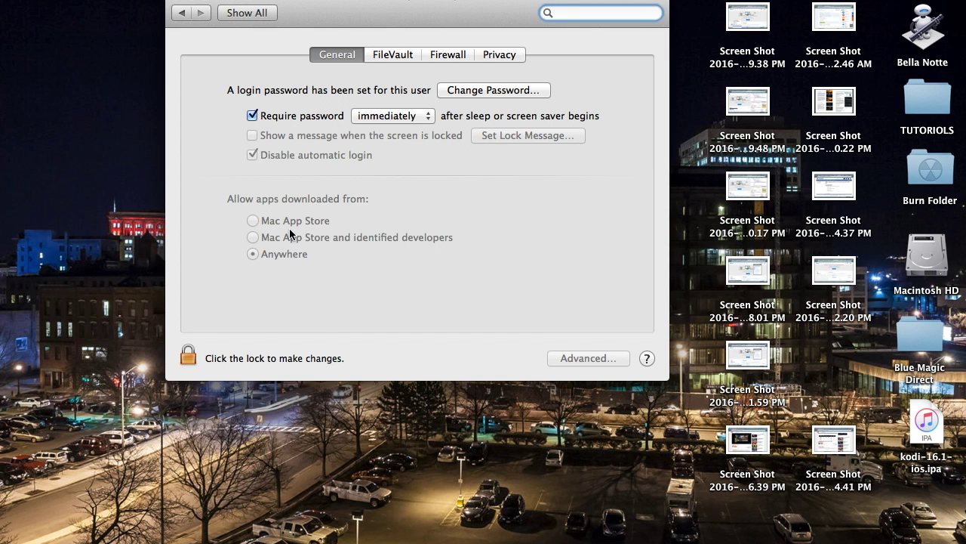
left_click(252, 361)
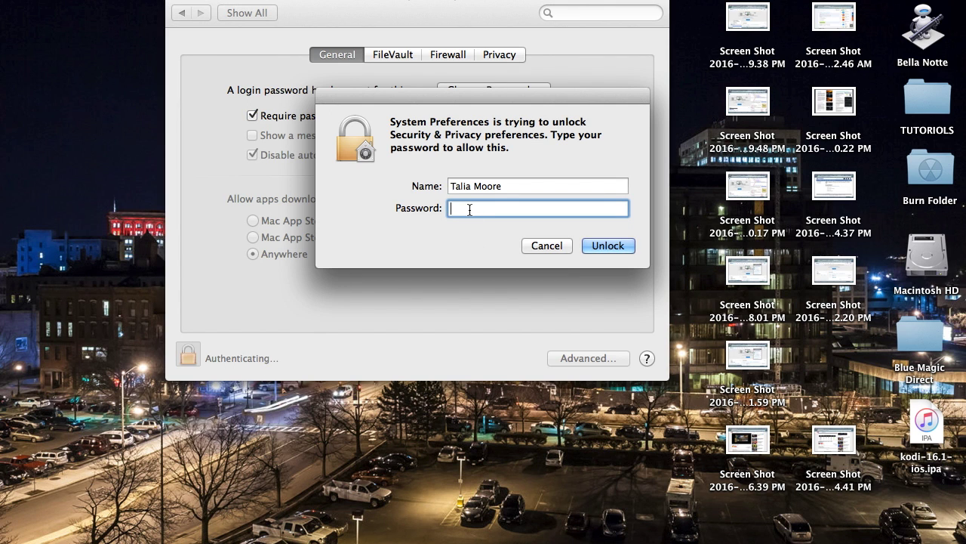
type("•••")
key("BackSpace")
key("BackSpace")
key("BackSpace")
type("•••••••••••")
key("Return")
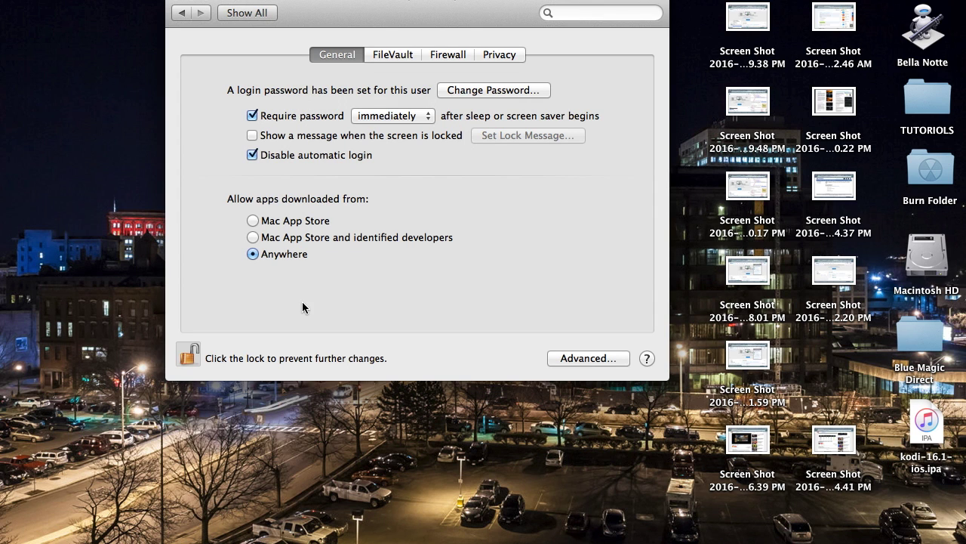
- Allow apps downloaded from Anywhere, accept the security warning, and close the preferences window
left_click(253, 220)
left_click(253, 238)
left_click(254, 255)
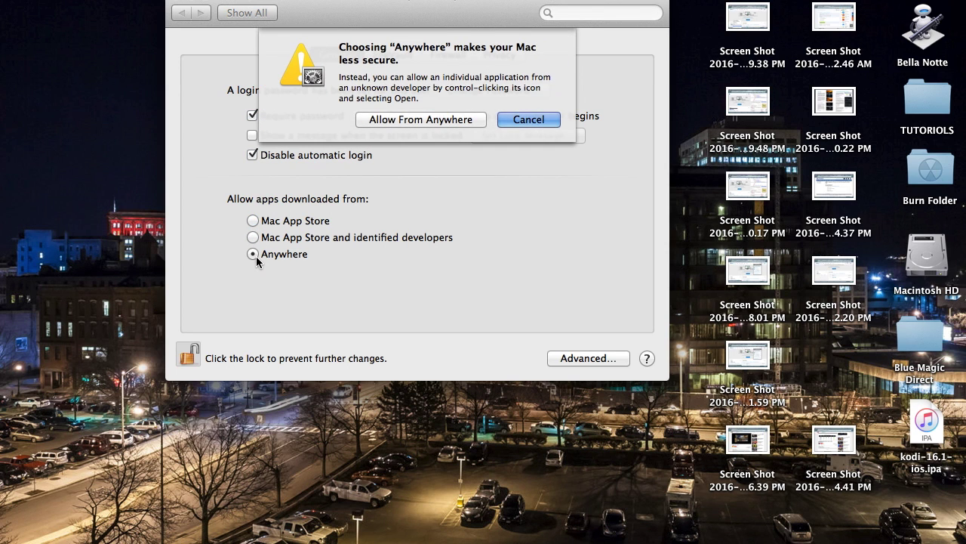
left_click(425, 120)
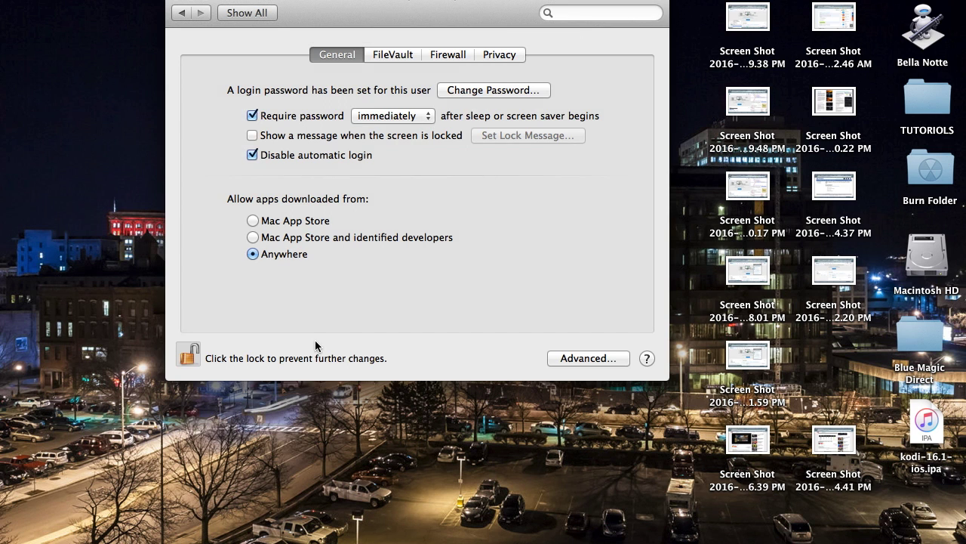
left_click(176, 4)
- Switch to Google Chrome and download the Mac OS X installer of Kodi v16.1 from kodi.tv/download
mouse_move(277, 540)
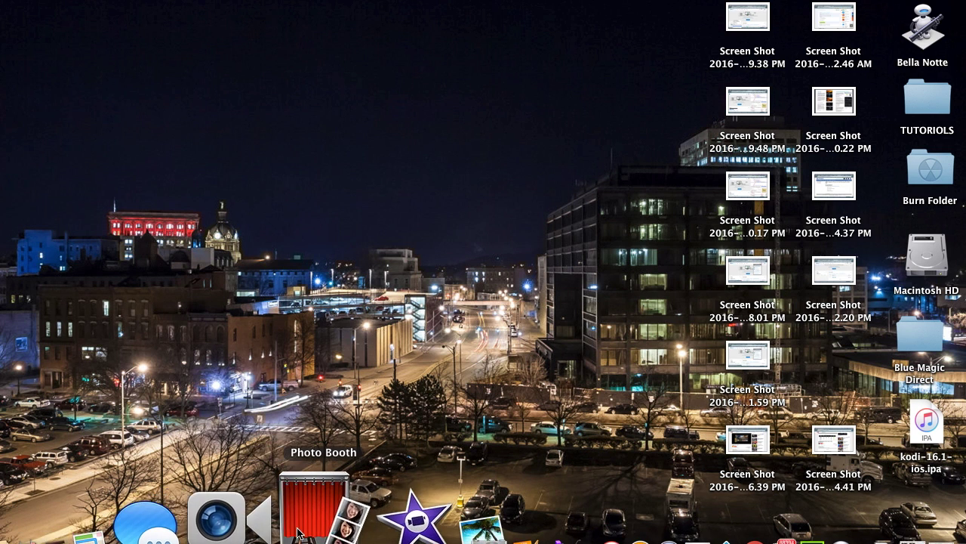
left_click(621, 523)
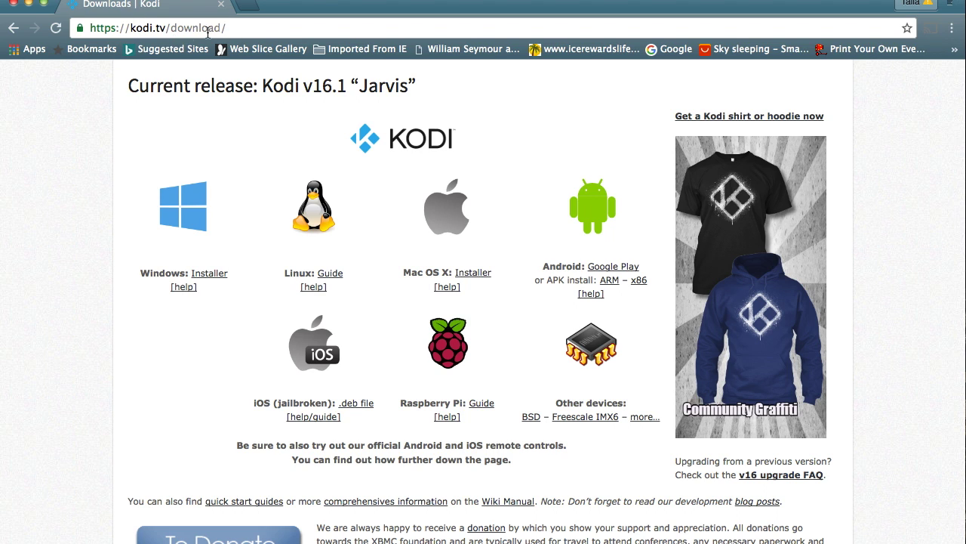
scroll(509, 214, "up", 10)
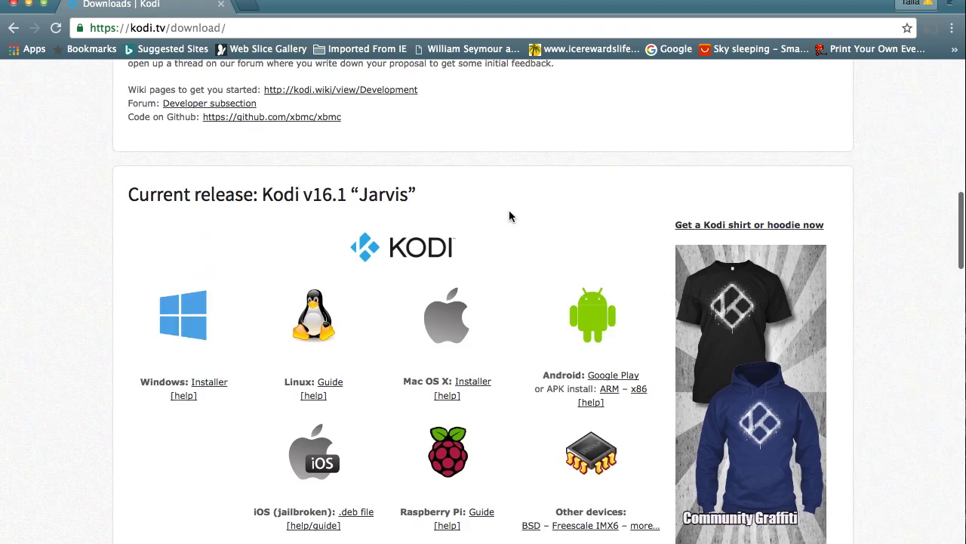
scroll(509, 213, "up", 3)
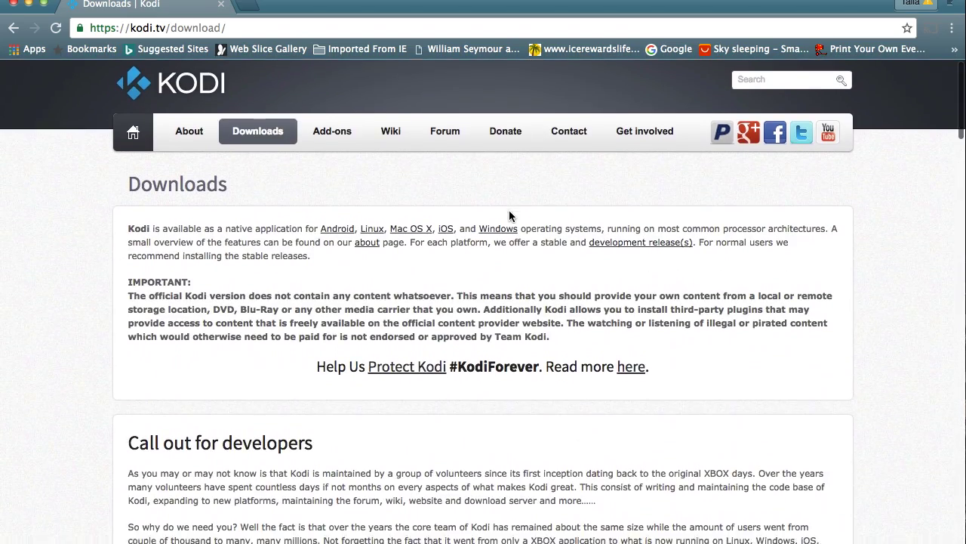
scroll(510, 212, "down", 4)
scroll(509, 212, "down", 10)
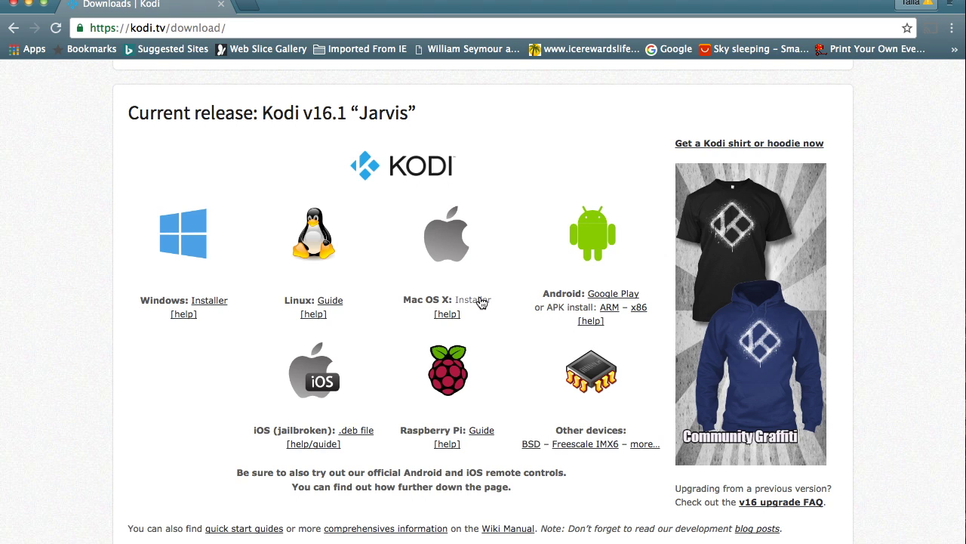
left_click(481, 301)
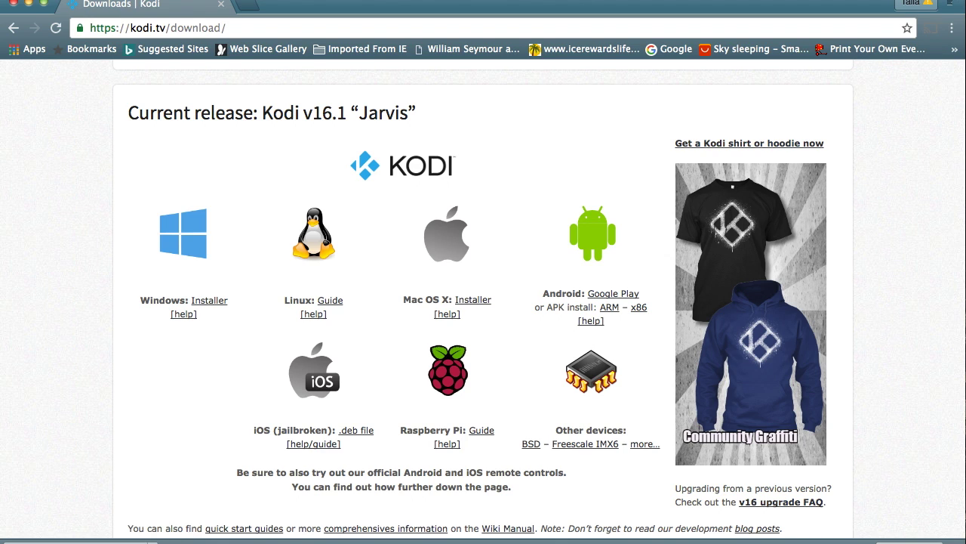
- Open the downloaded Kodi installer, copy Kodi into the Applications folder, and close the installer and browser windows
left_click(185, 541)
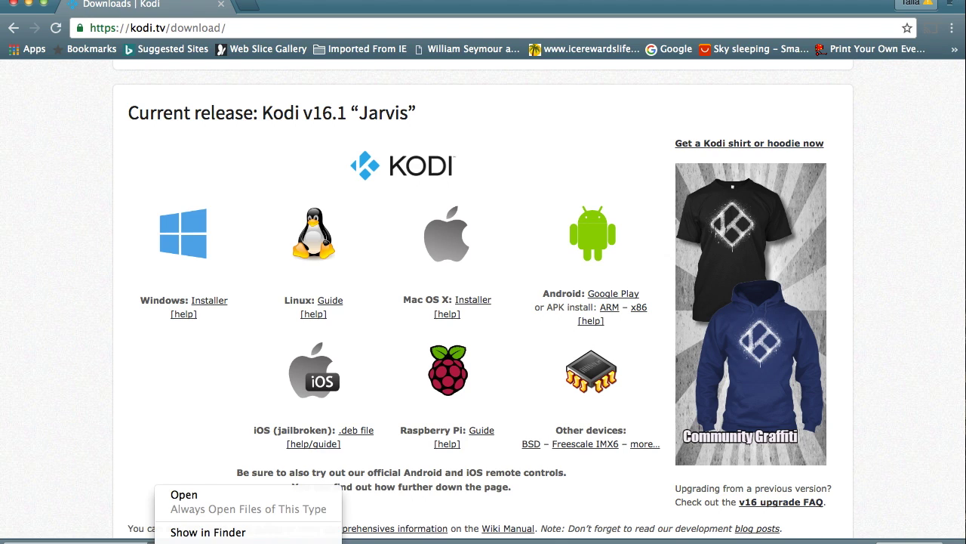
left_click(185, 499)
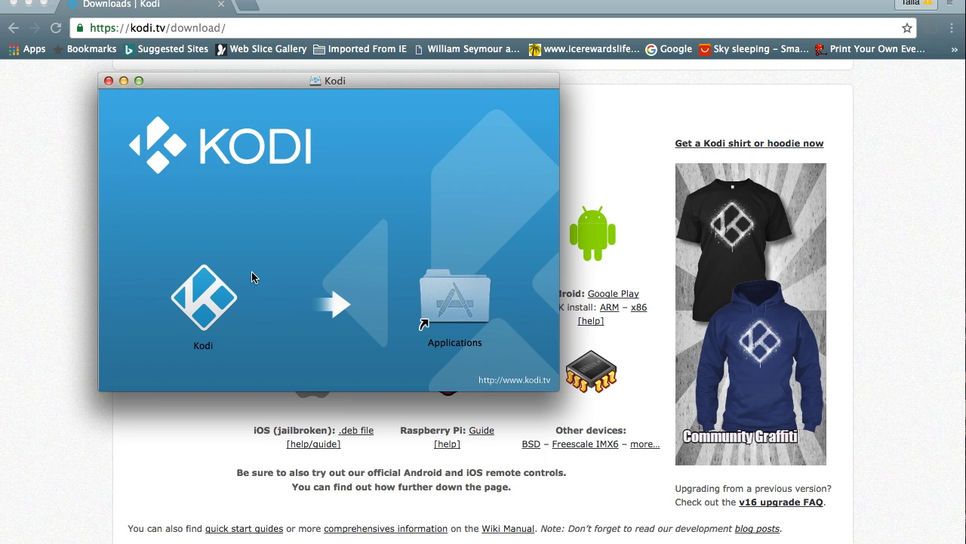
left_click(220, 298)
left_click_drag(219, 299, 476, 302)
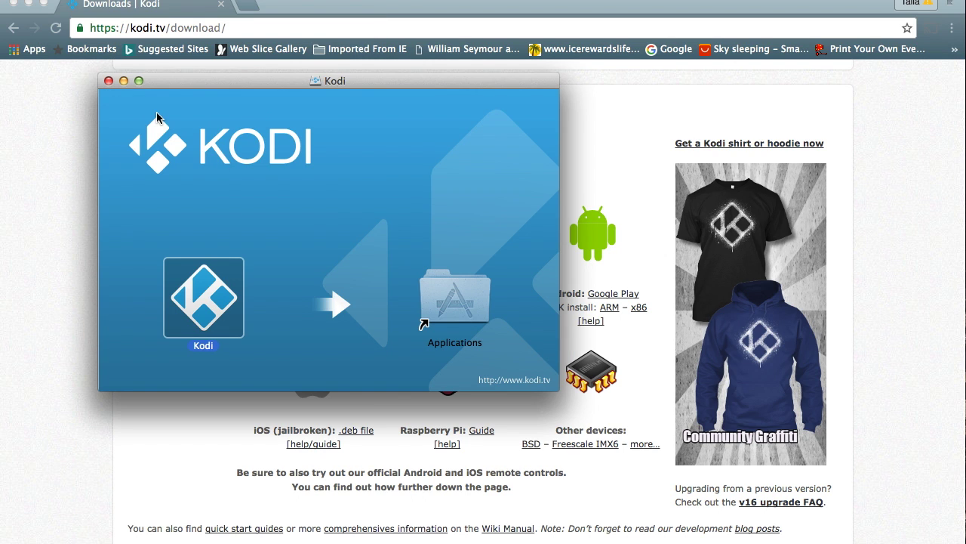
left_click(109, 81)
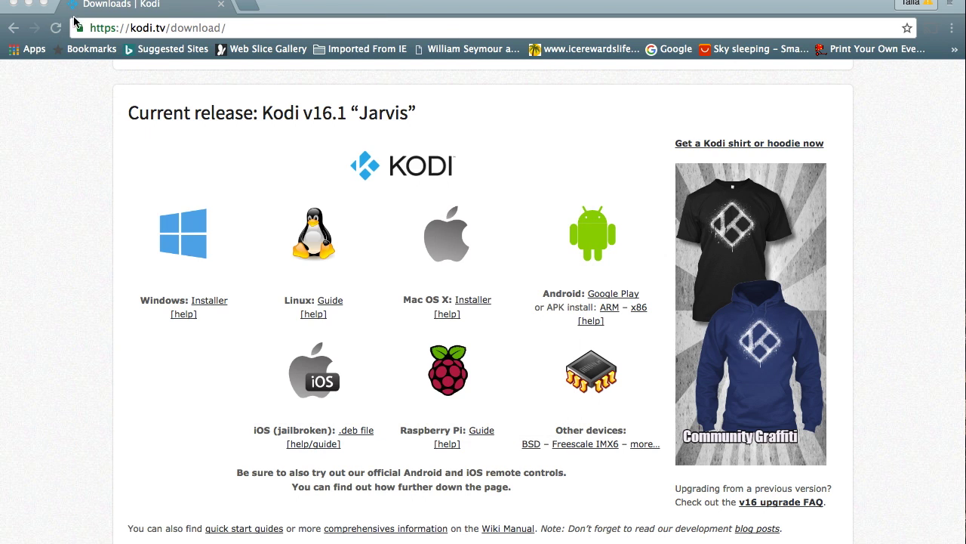
left_click(15, 9)
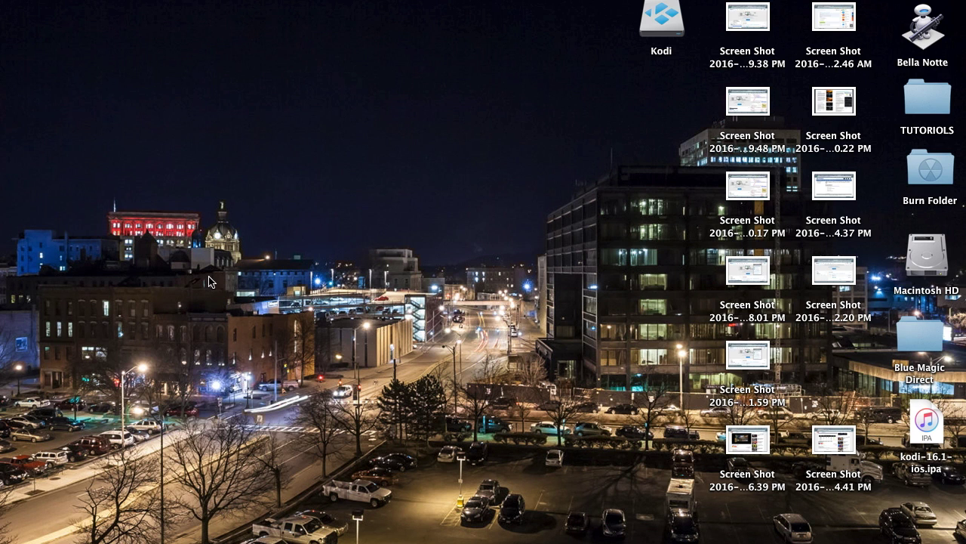
- Launch Kodi from Launchpad and confirm opening the application downloaded from the Internet
mouse_move(364, 521)
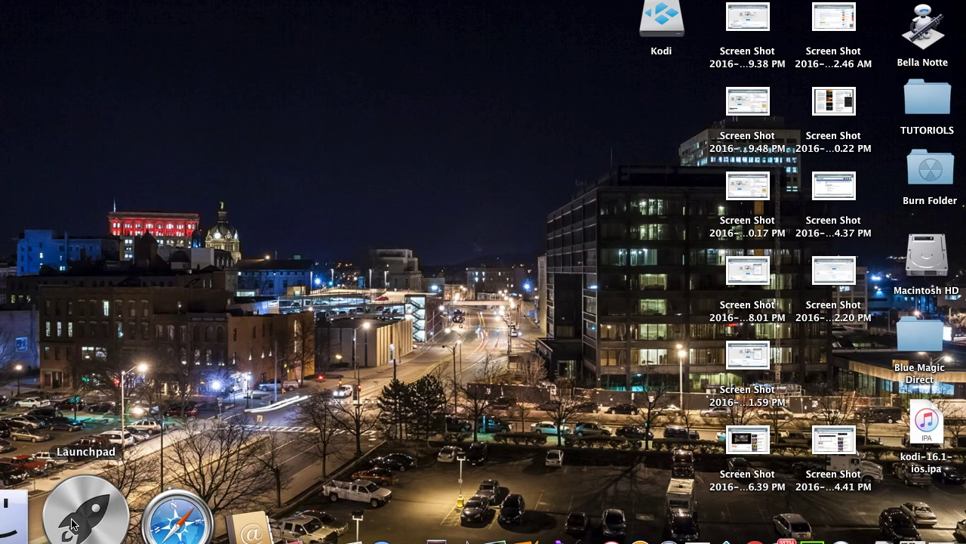
left_click(72, 524)
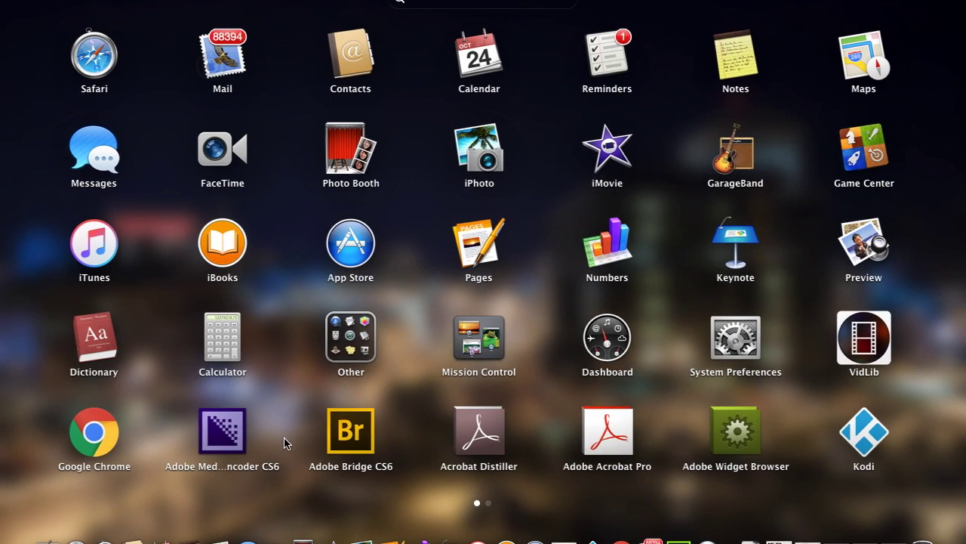
left_click(866, 431)
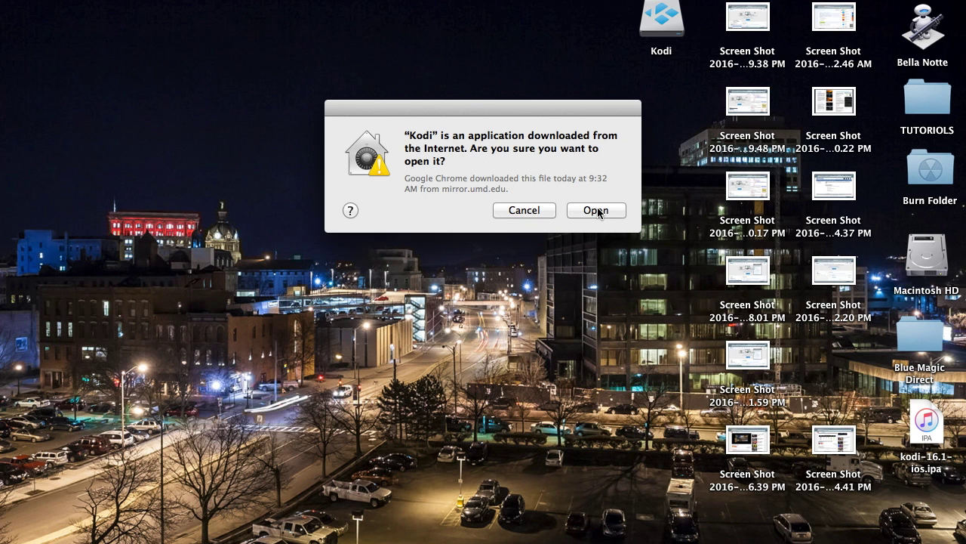
left_click(597, 211)
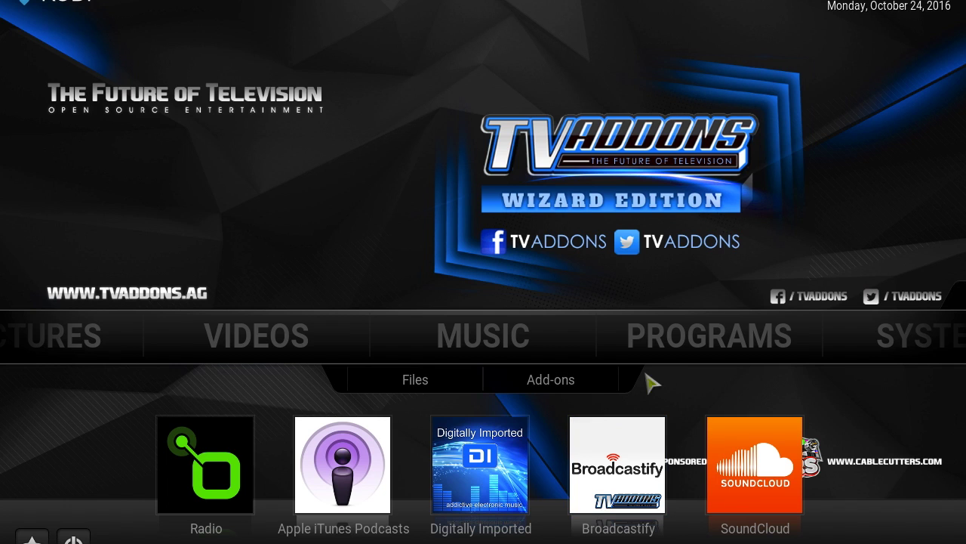
- Exit Kodi through its power options
mouse_move(702, 363)
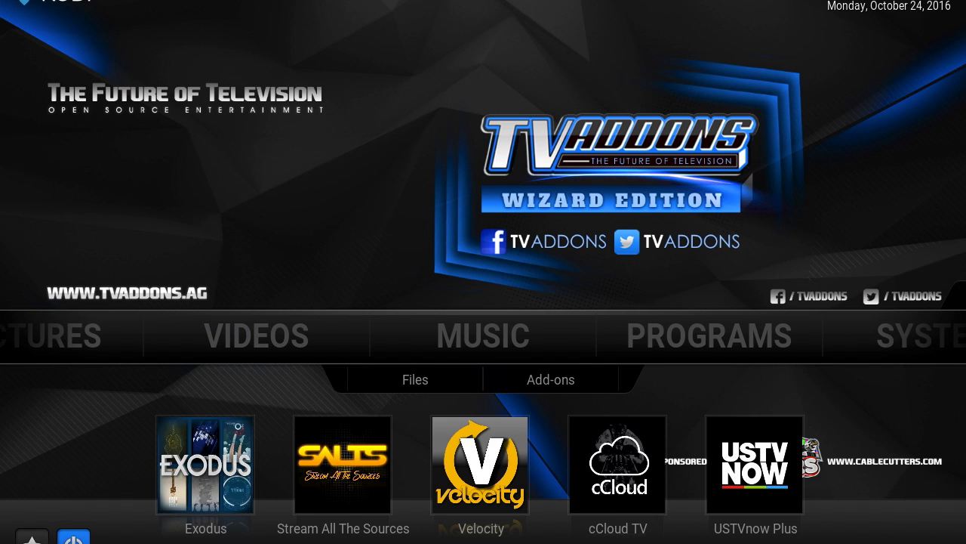
left_click(74, 537)
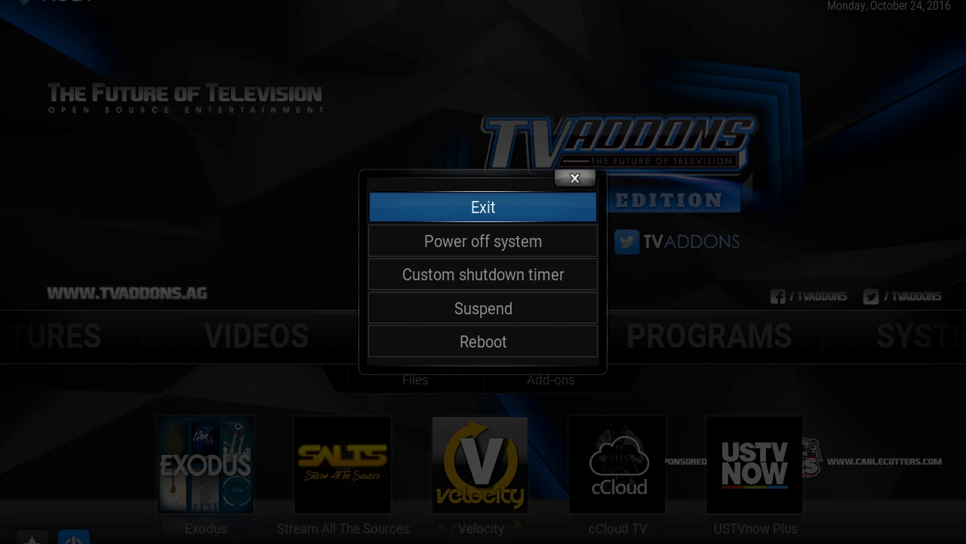
left_click(507, 214)
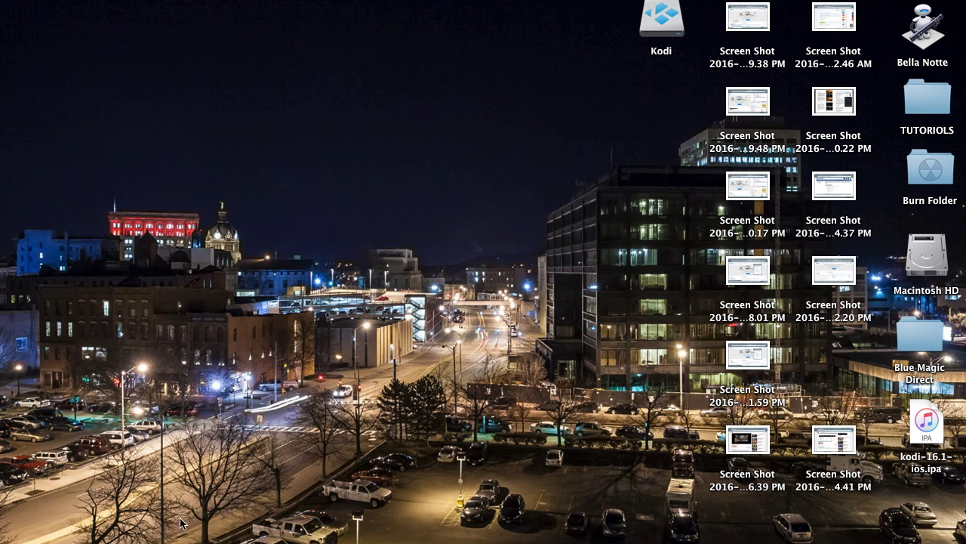
mouse_move(185, 538)
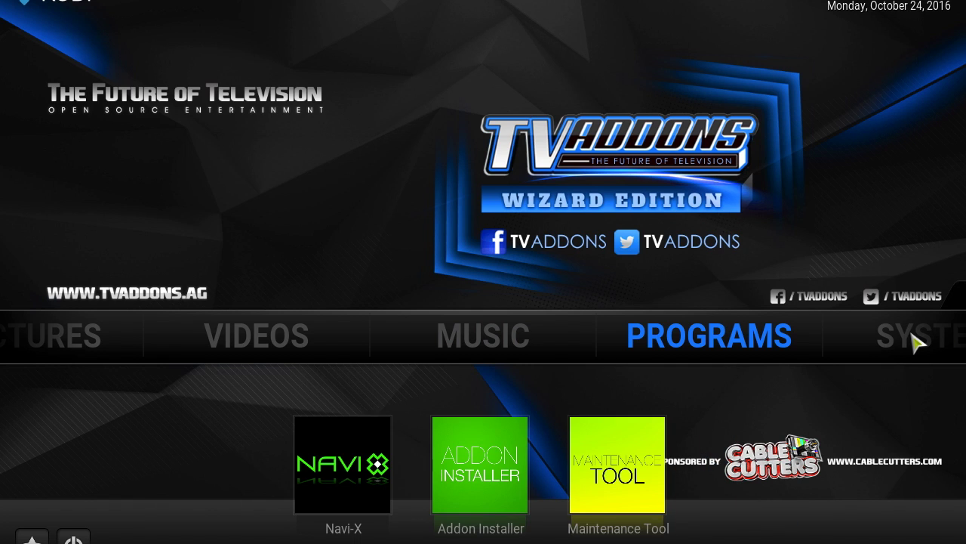
mouse_move(915, 341)
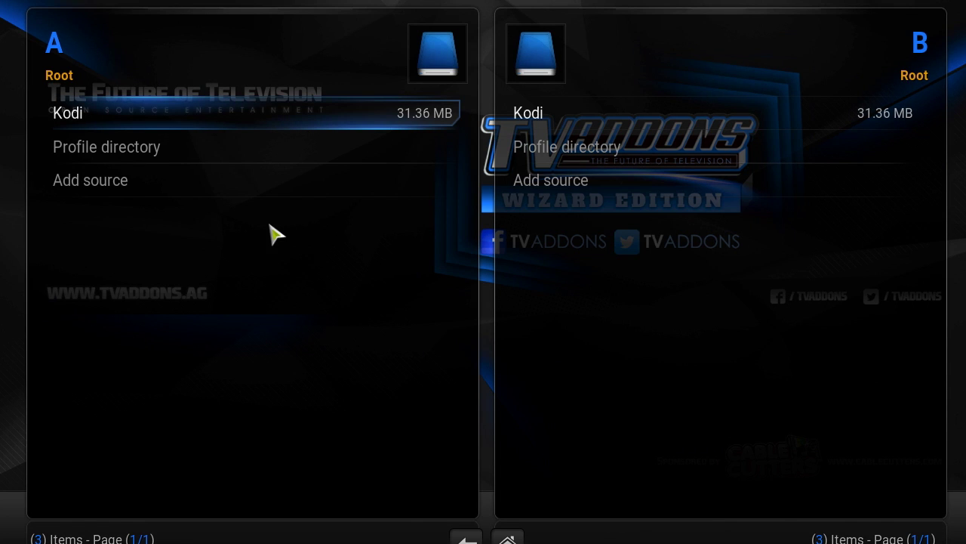
left_click(223, 179)
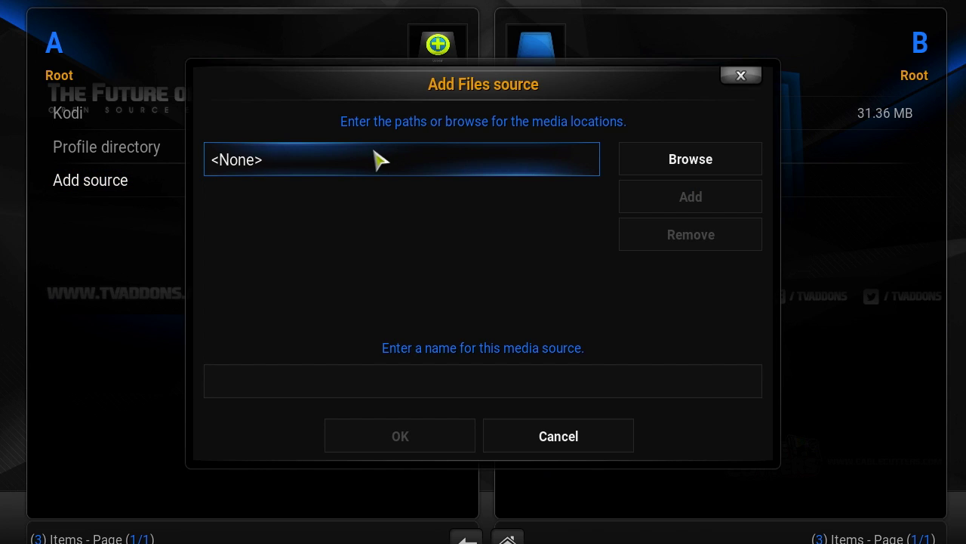
left_click(380, 159)
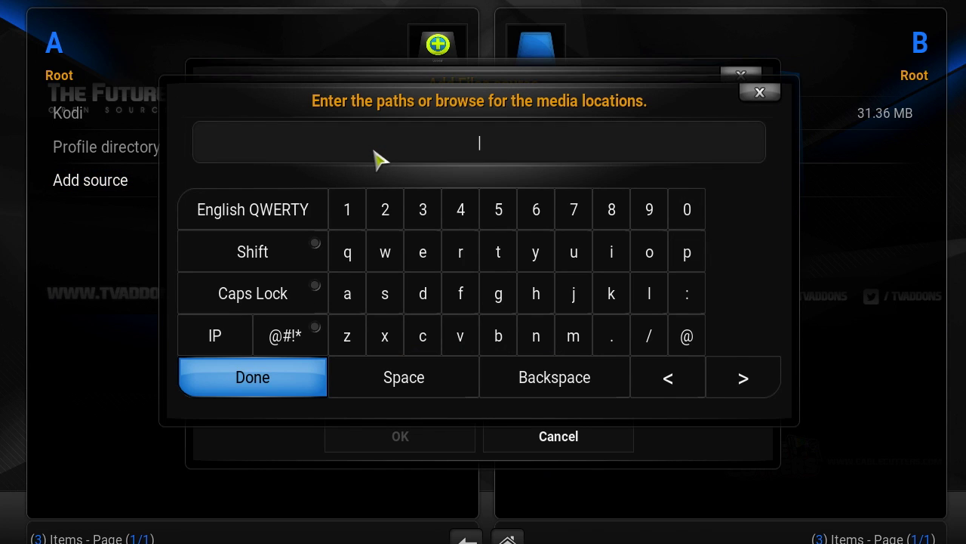
type("http://fusion")
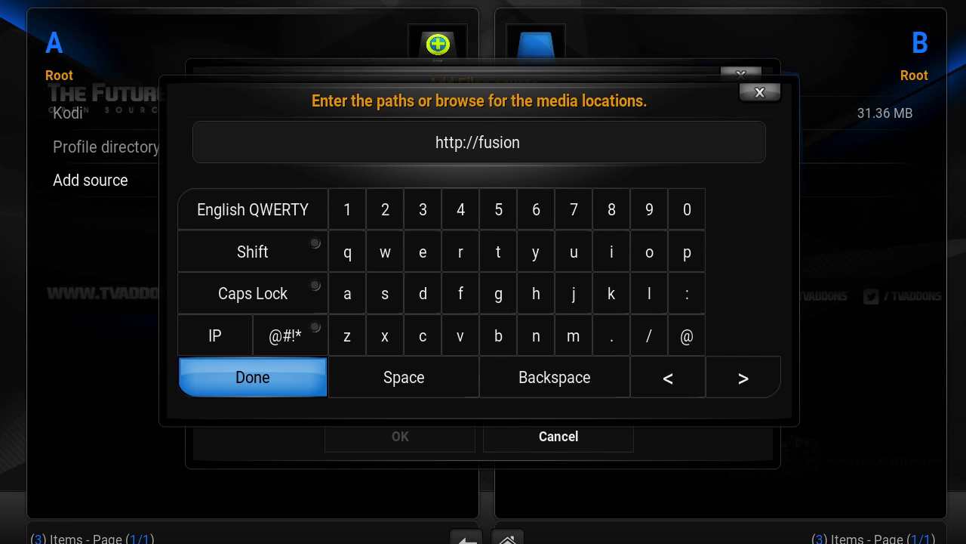
type(".tva")
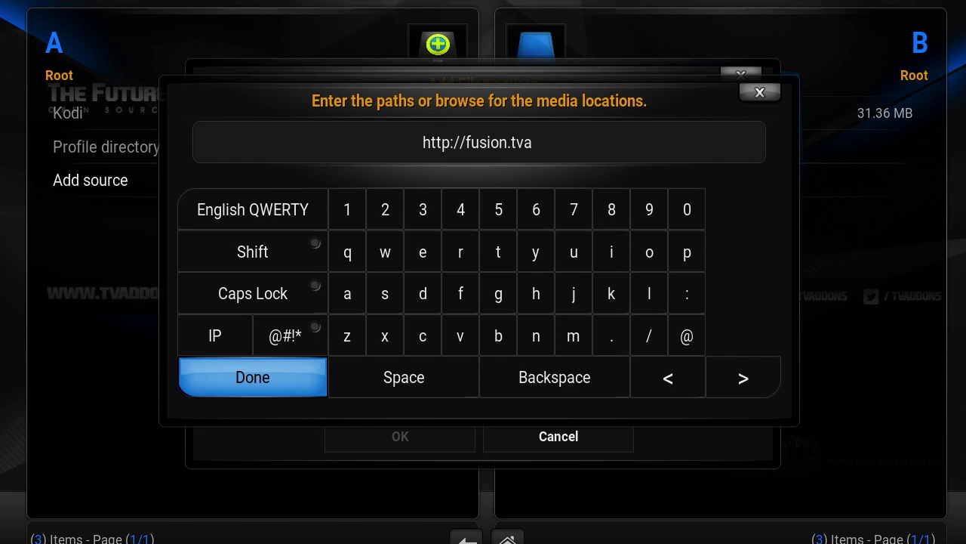
type("ddons.ag")
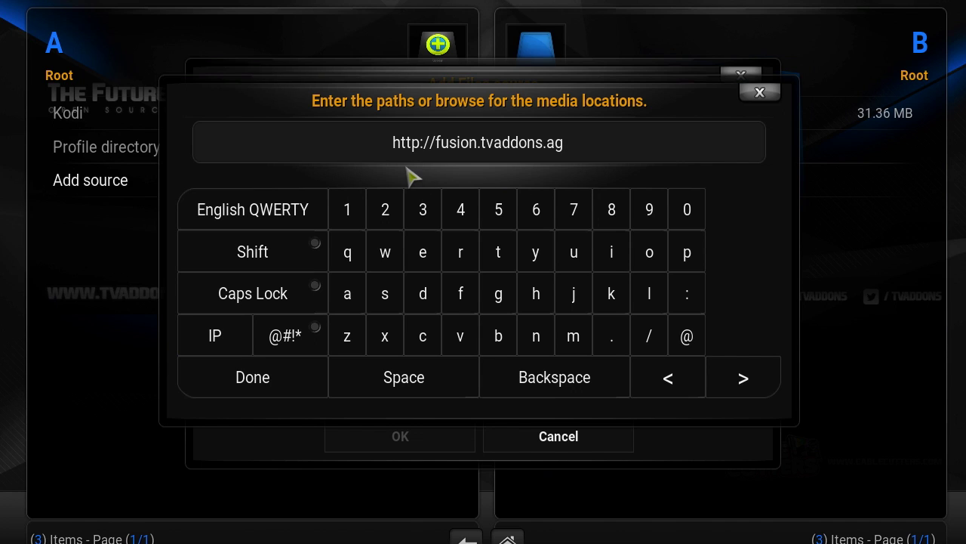
left_click(276, 386)
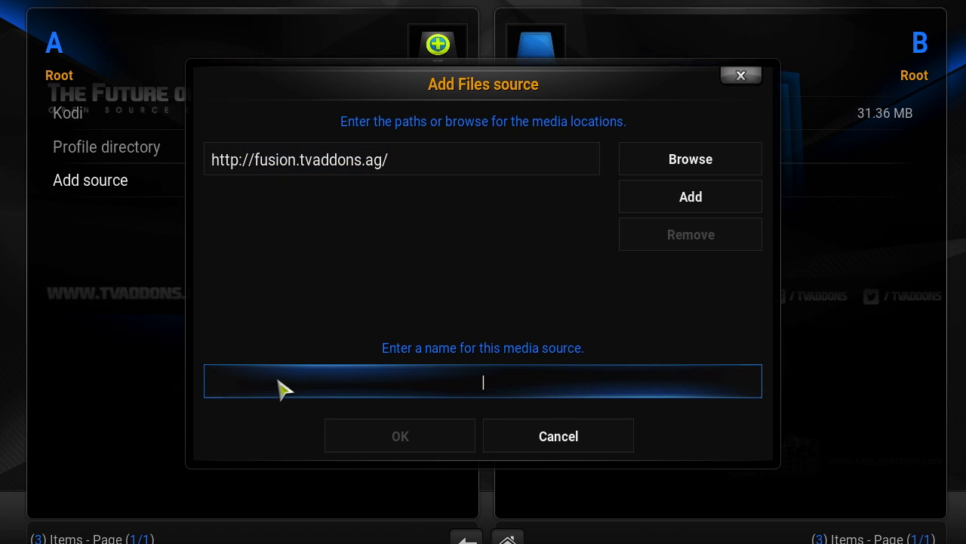
- Name the new media source Fusion
left_click(436, 380)
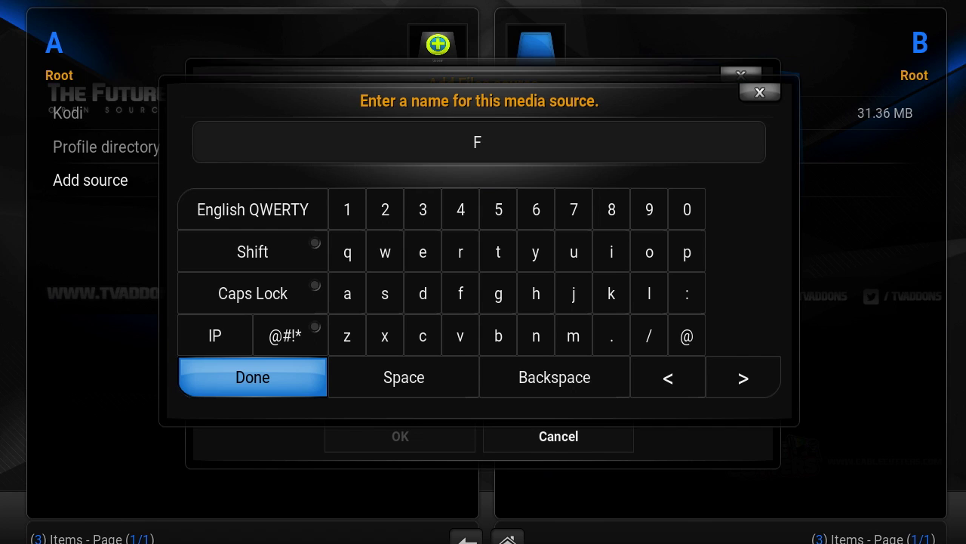
type("Fusion")
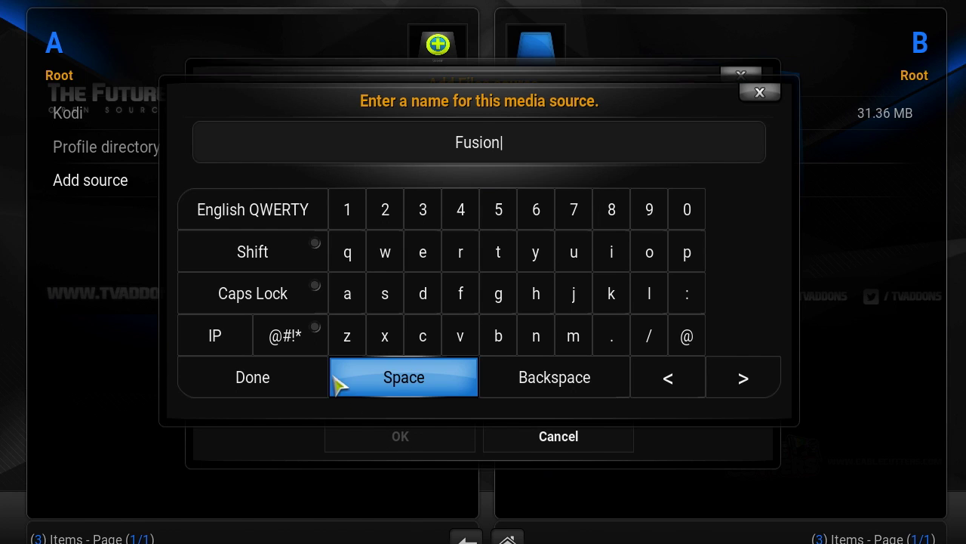
left_click(309, 370)
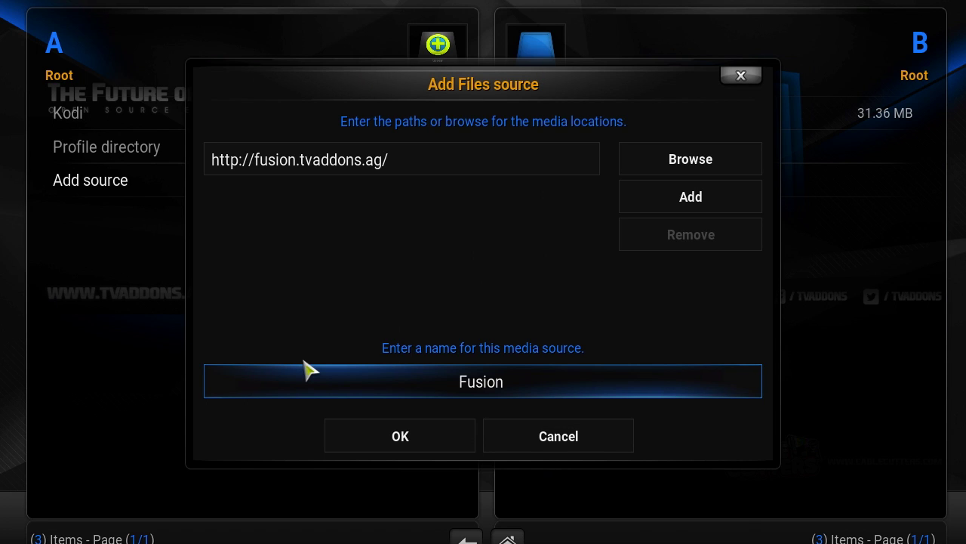
- Save the Fusion source and install plugin.video.hubwizard-1.2.0.zip from its start-here folder
left_click(391, 445)
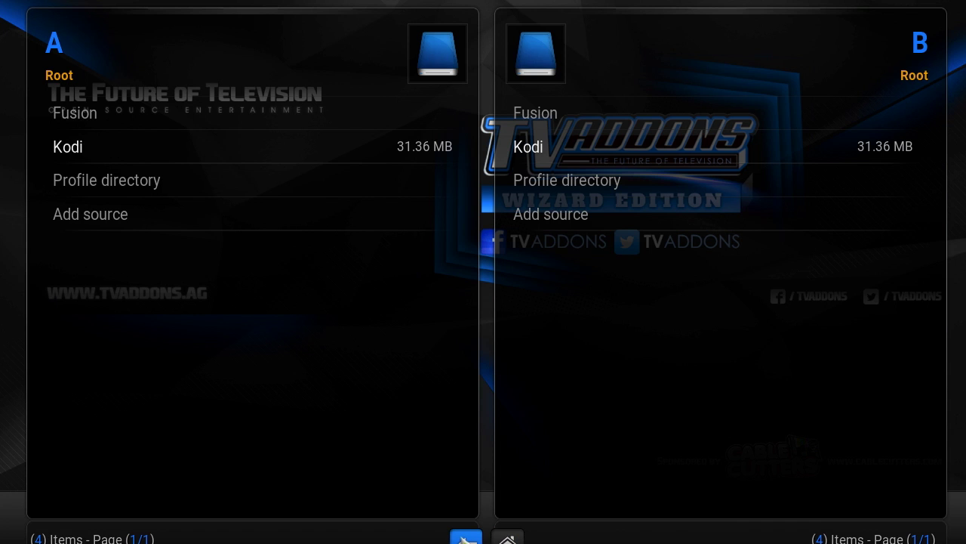
left_click(465, 537)
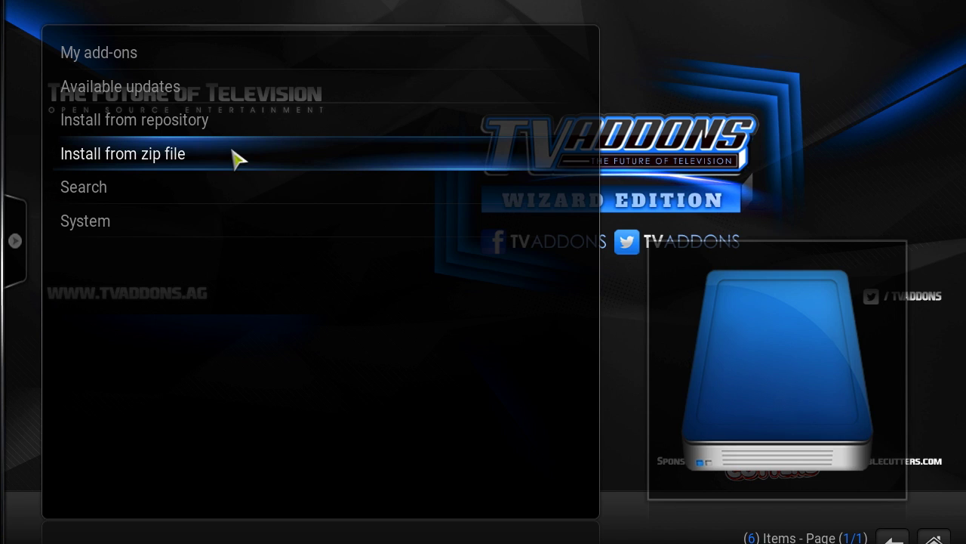
left_click(239, 158)
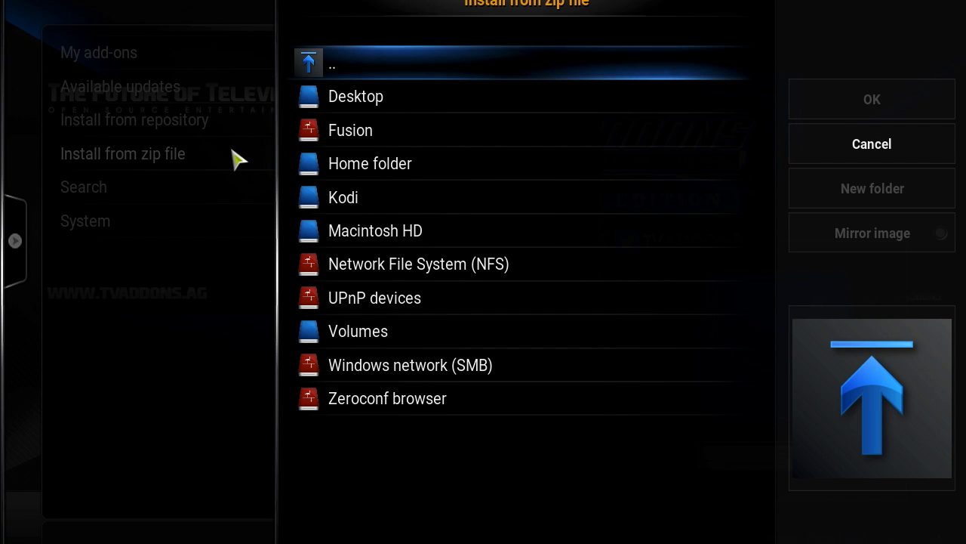
left_click(367, 134)
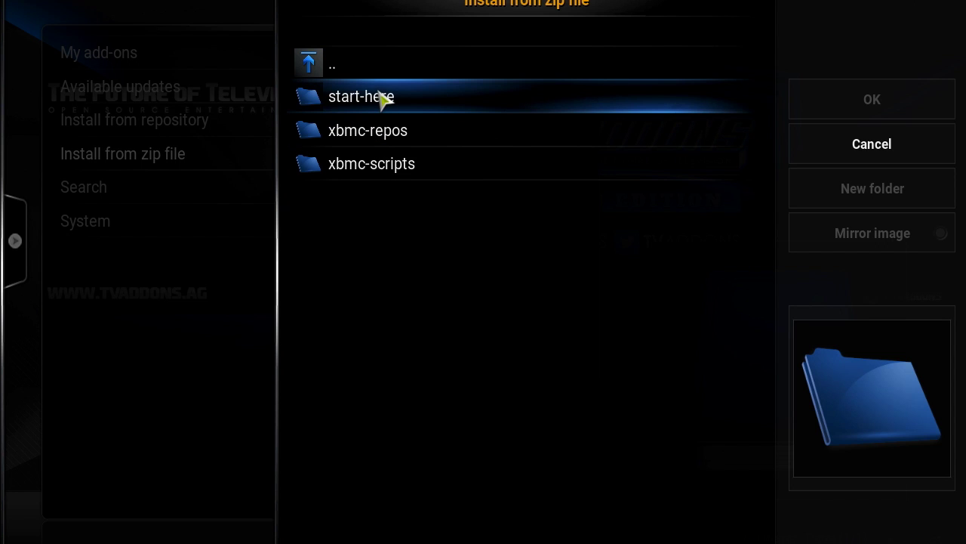
left_click(383, 101)
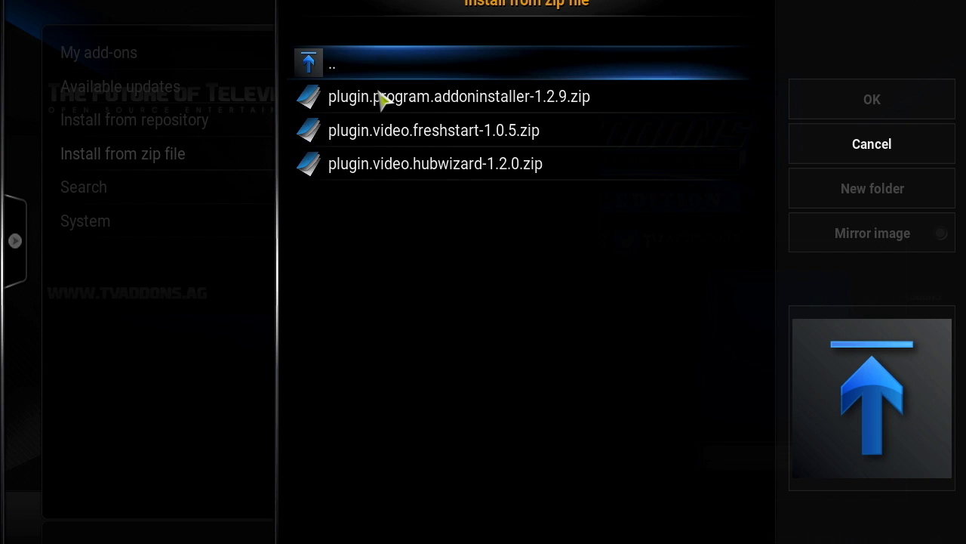
left_click(386, 172)
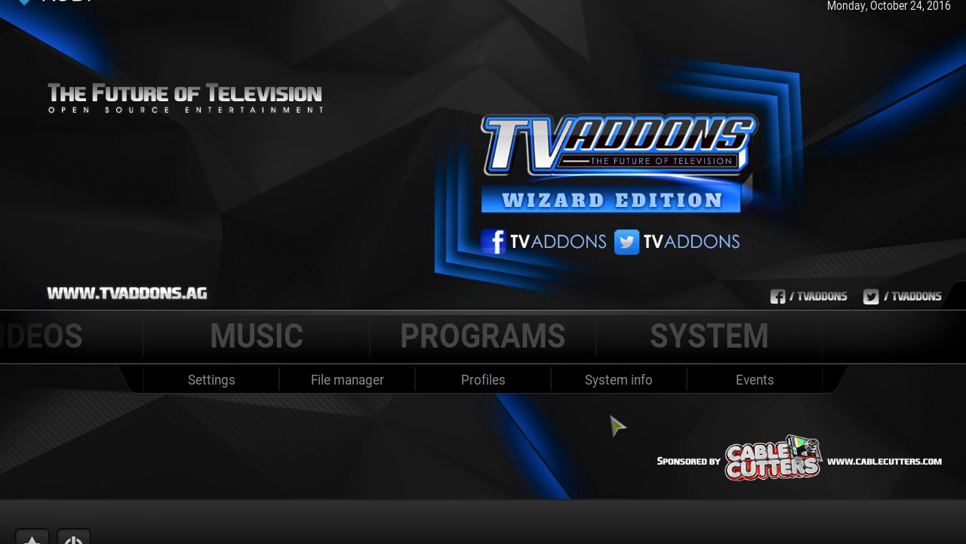
- Run the Config Wizard program add-on for Mac, accepting TVADDONS.AG's customization of the add-on selection
mouse_move(526, 355)
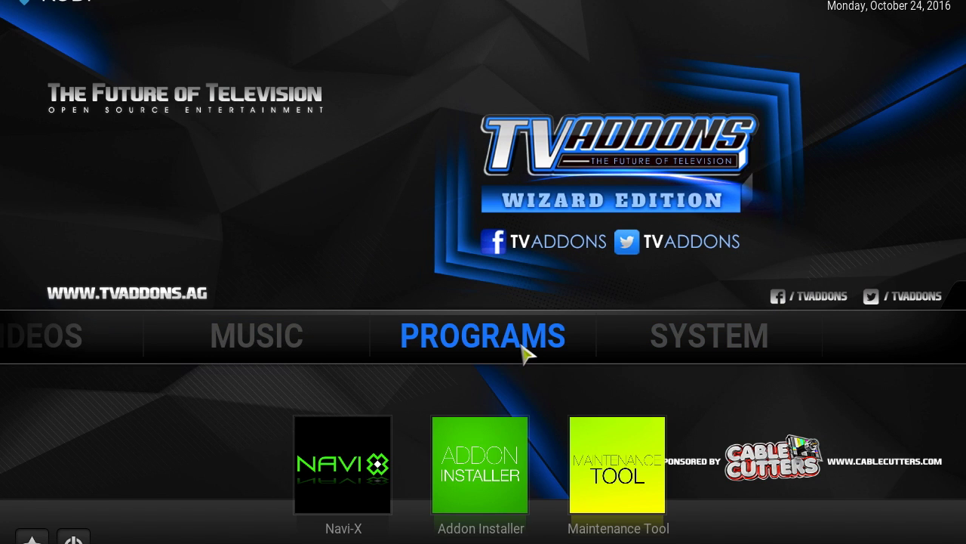
left_click(526, 355)
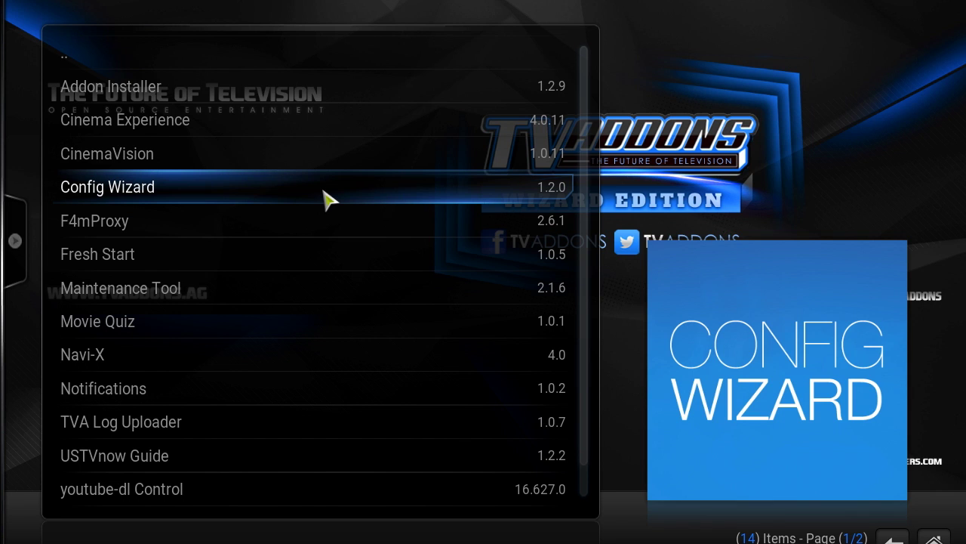
left_click(327, 199)
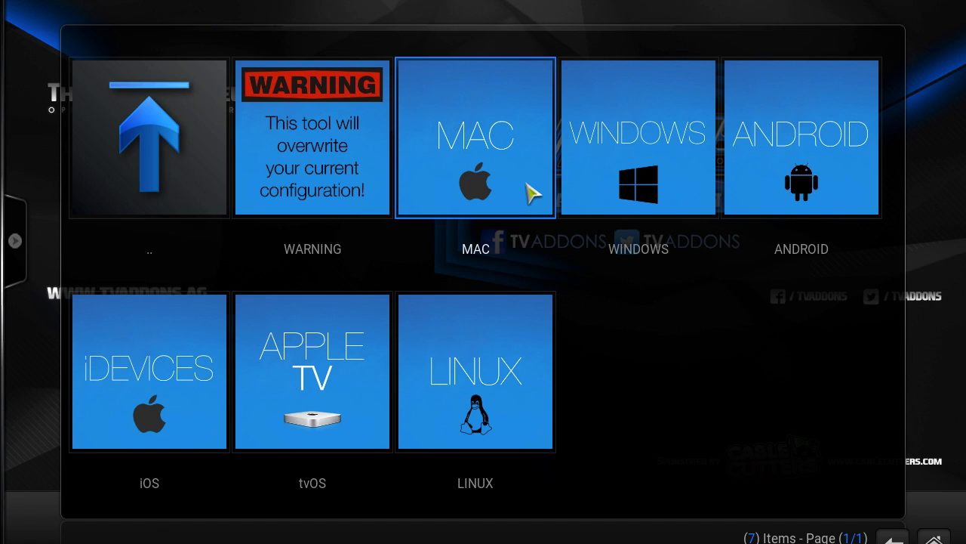
left_click(532, 194)
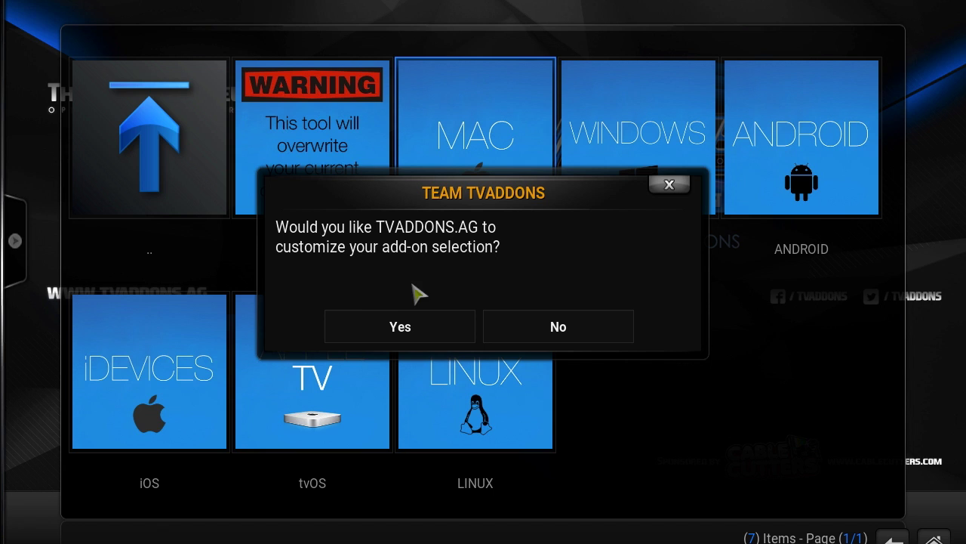
left_click(413, 328)
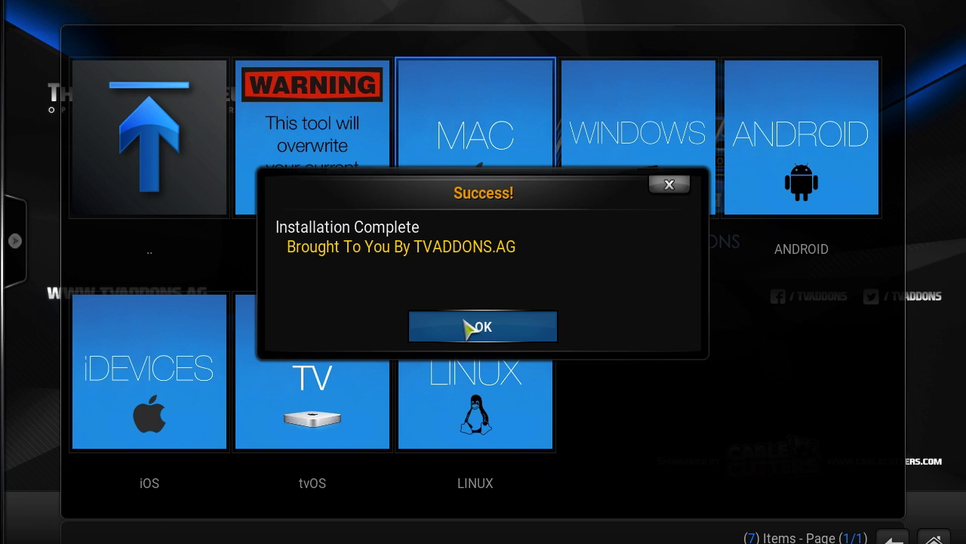
left_click(468, 326)
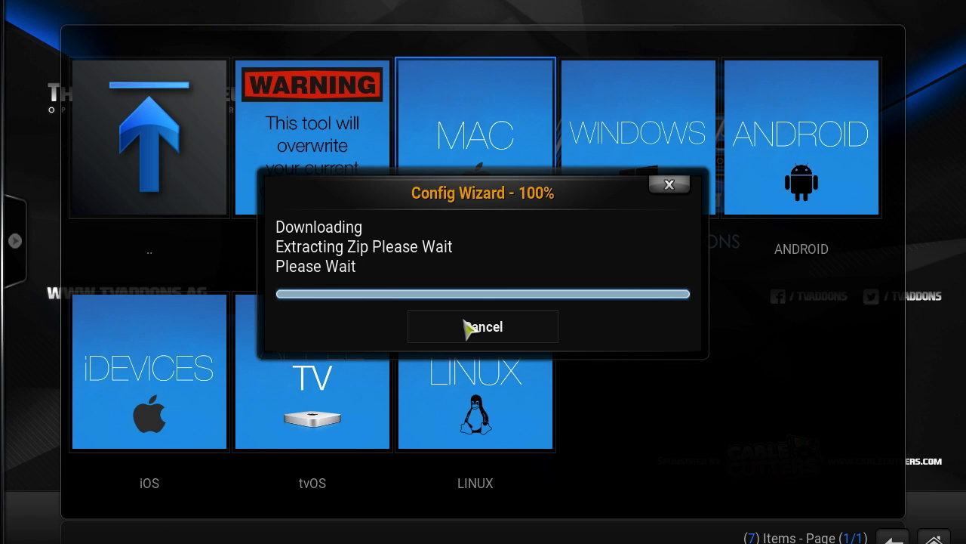
- Switch to Finder, force Kodi to quit, and close the Force Quit Applications and Finder windows
key("ctrl+Up")
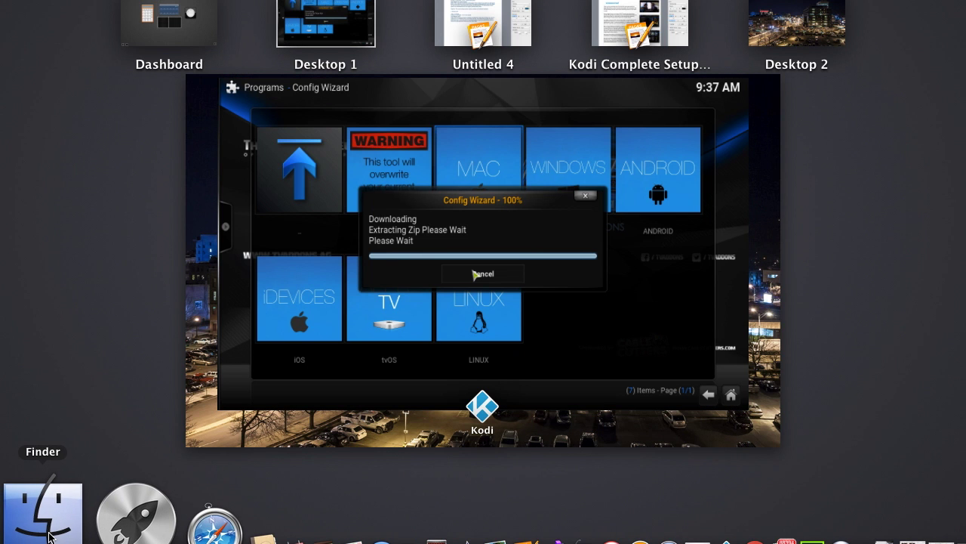
left_click(48, 534)
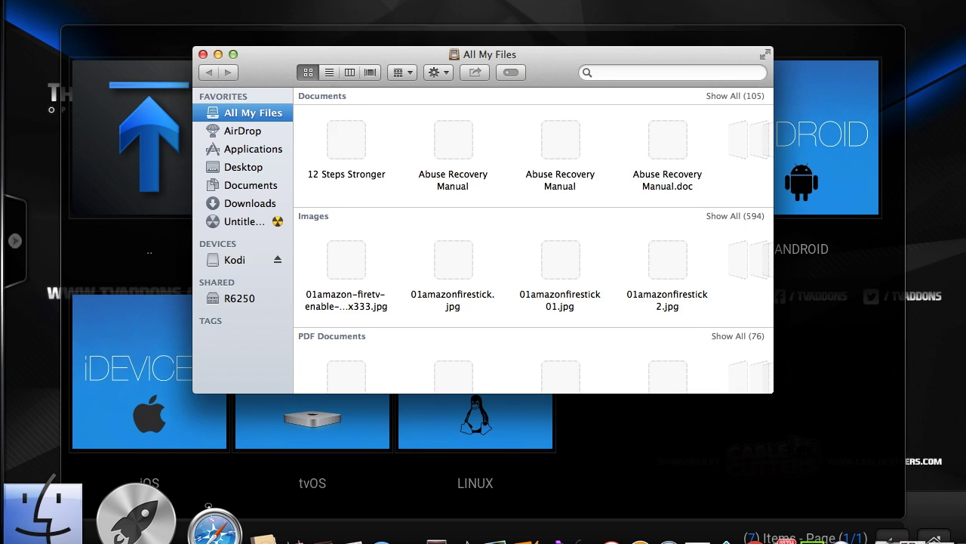
left_click(14, 2)
left_click(53, 110)
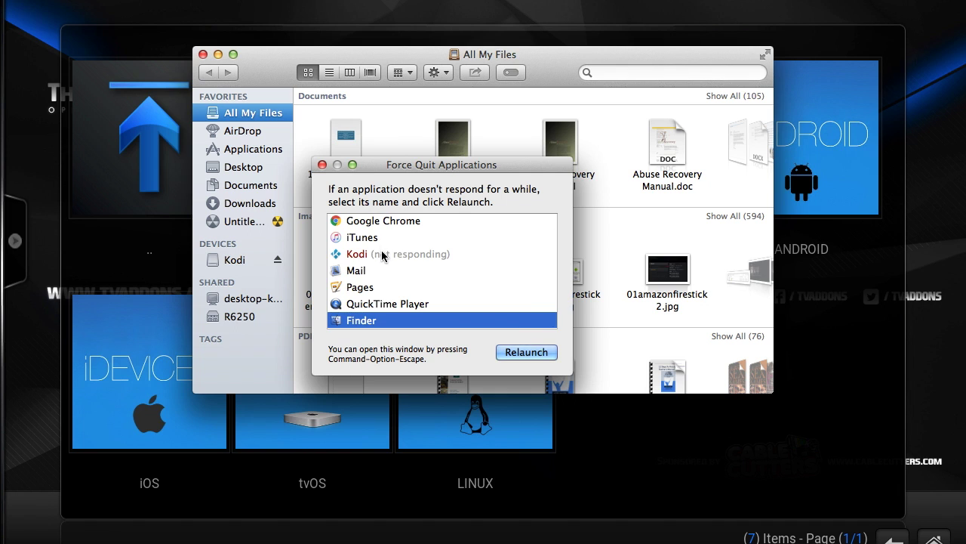
left_click(382, 254)
left_click(530, 351)
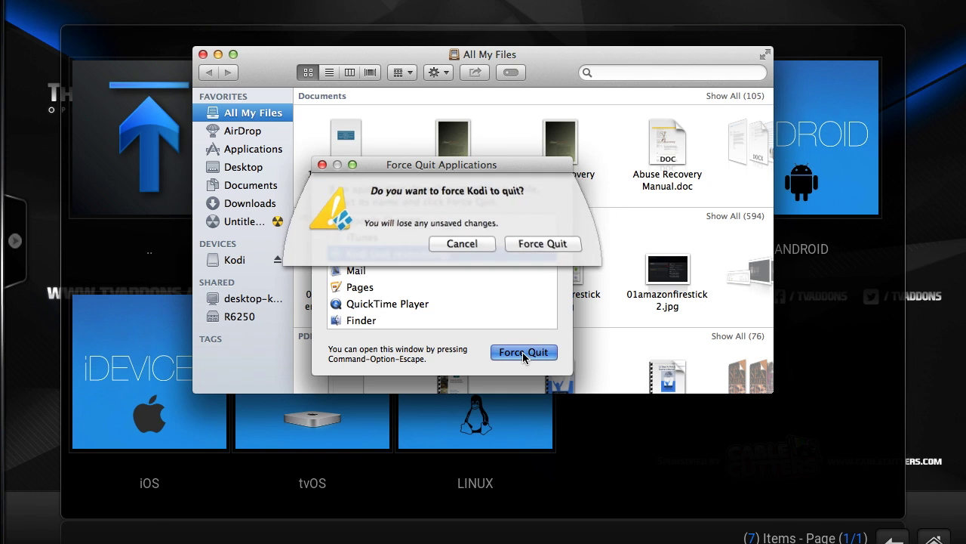
left_click(542, 248)
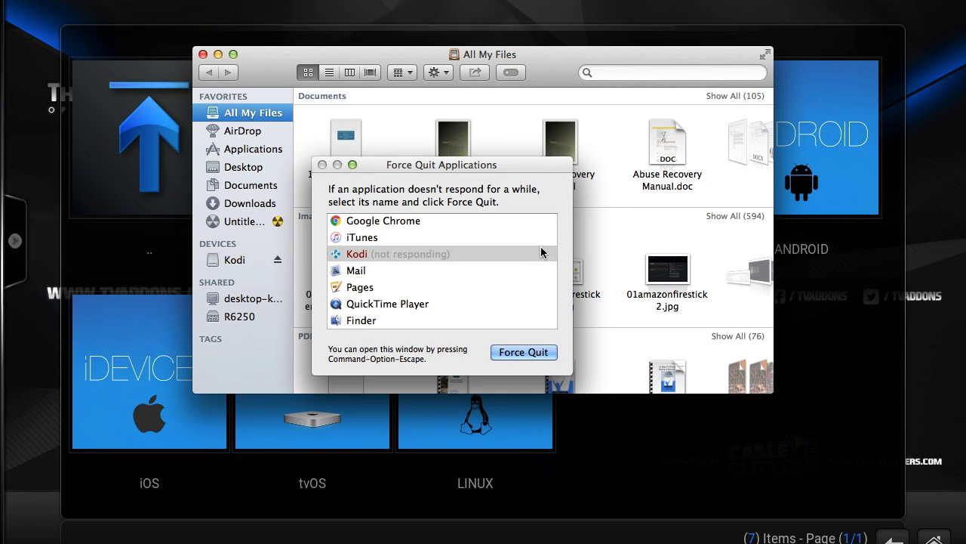
left_click(321, 165)
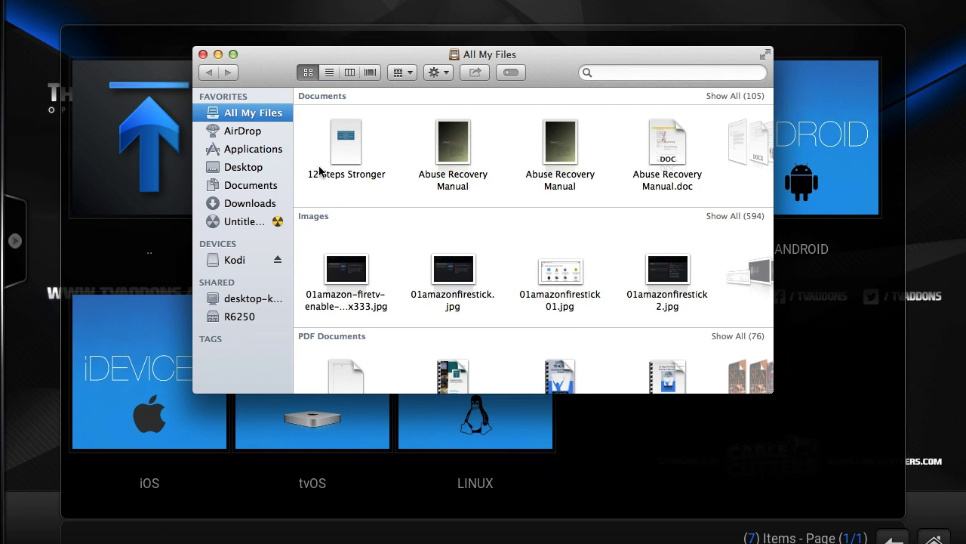
left_click(203, 55)
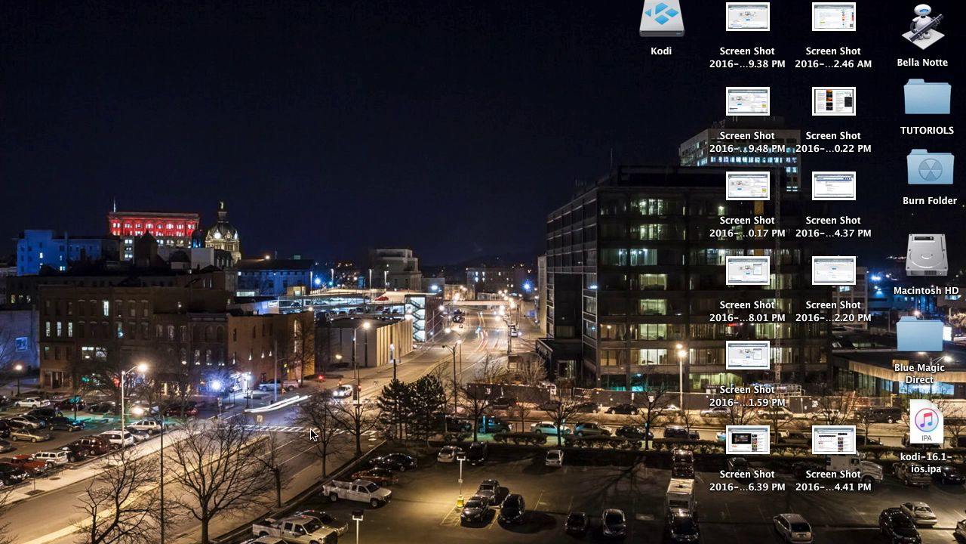
- Relaunch Kodi and open the In Theaters category under Movies in the video add-on
mouse_move(378, 540)
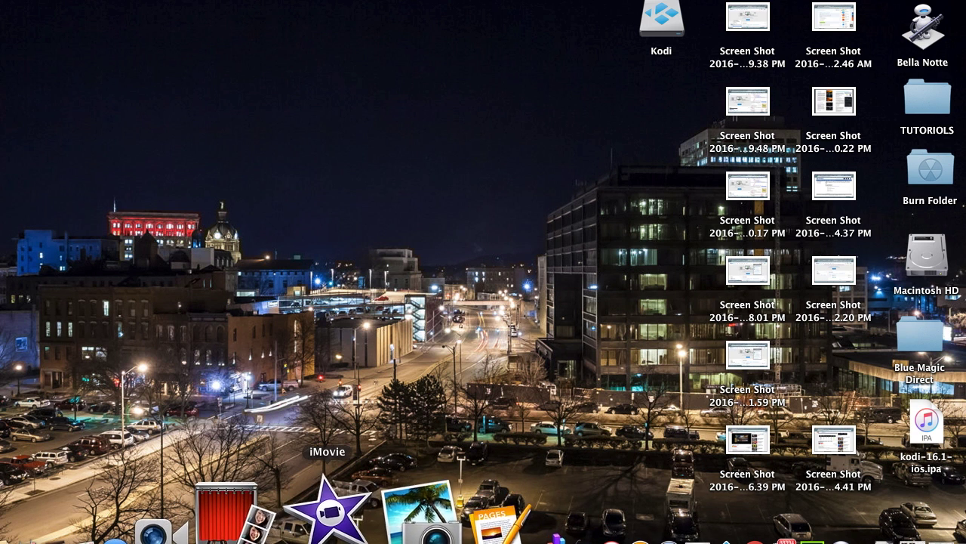
left_click(595, 517)
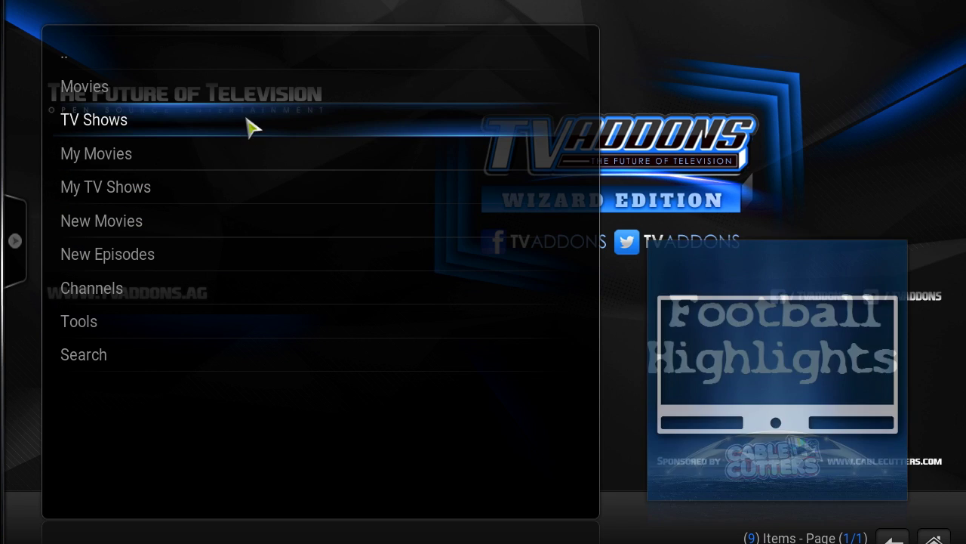
left_click(266, 99)
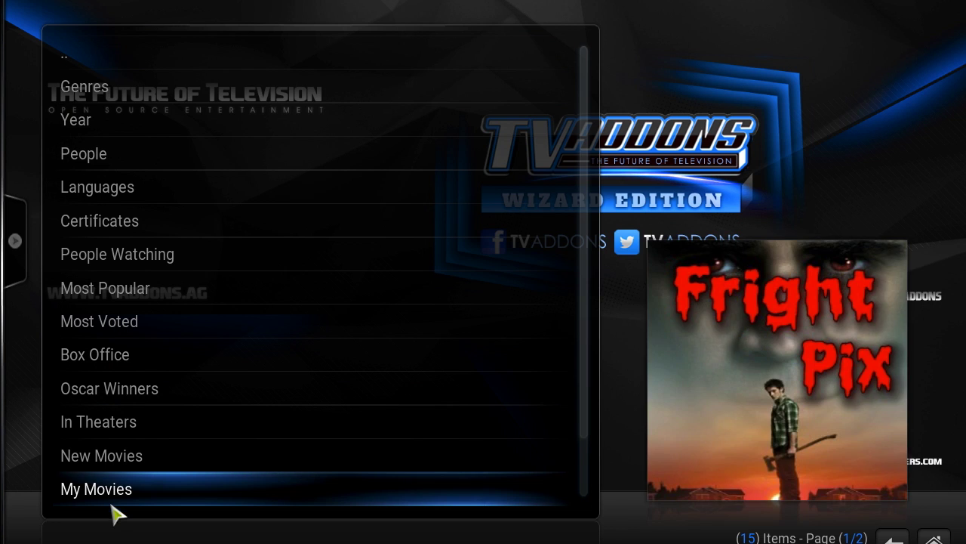
left_click(156, 436)
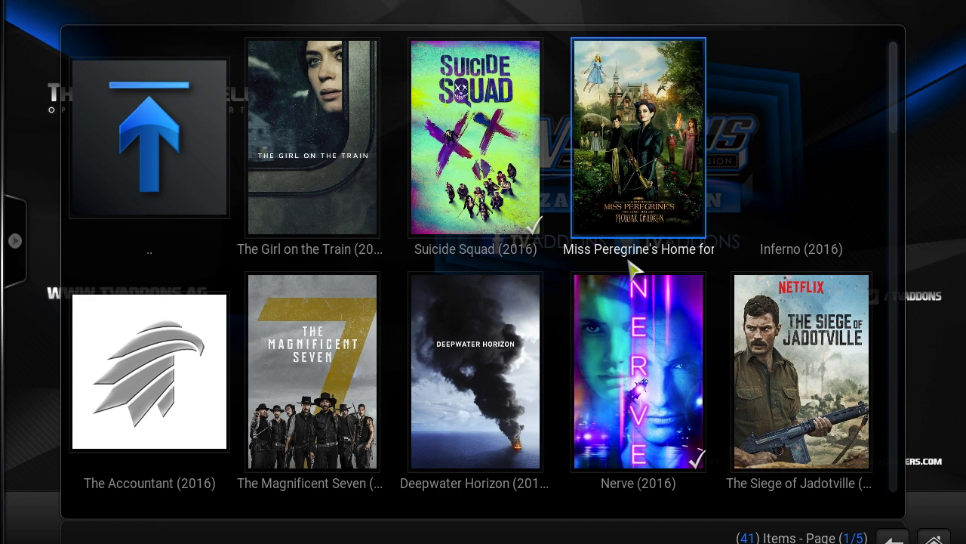
- Play Deadpool from the In Theaters list using the ONEMOVIES GVIDEO HD stream and stop playback
scroll(675, 373, "down", 2)
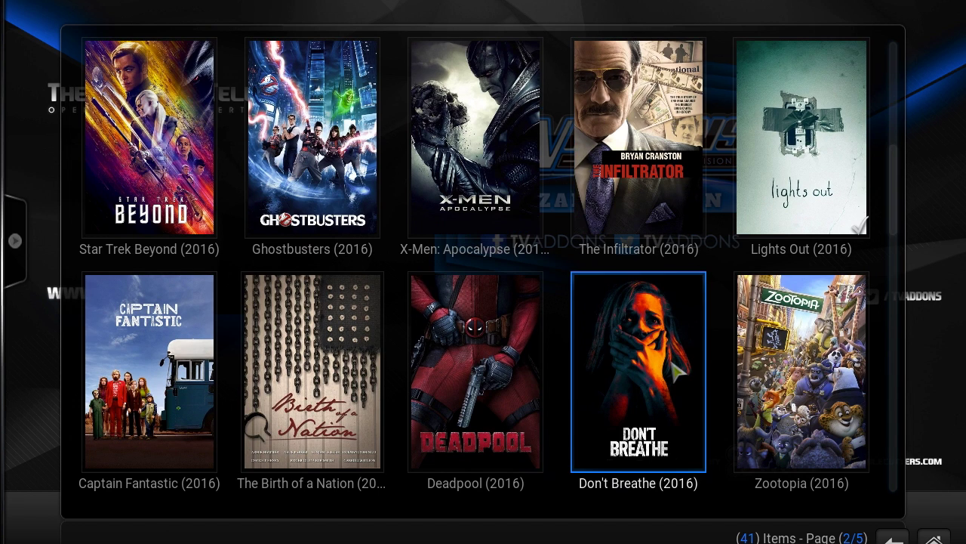
left_click(529, 412)
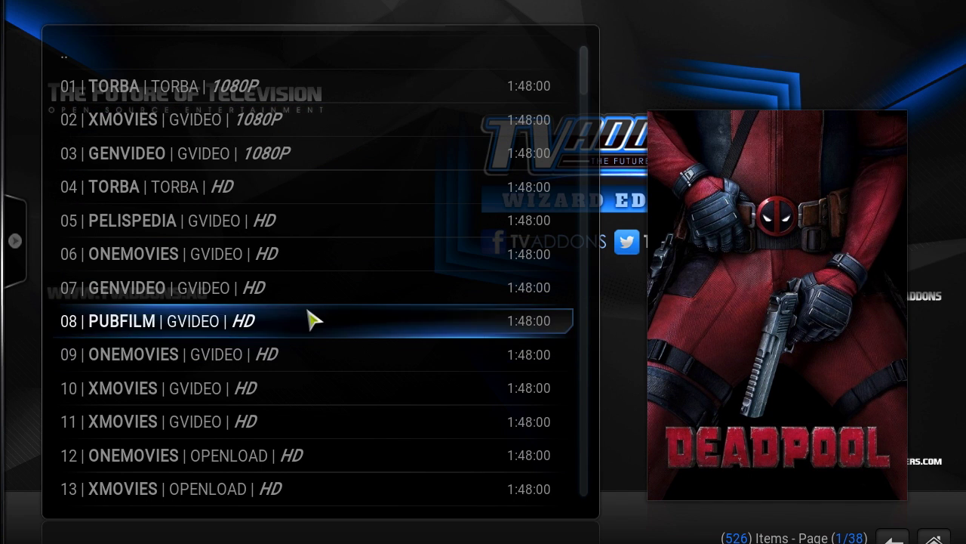
left_click(324, 259)
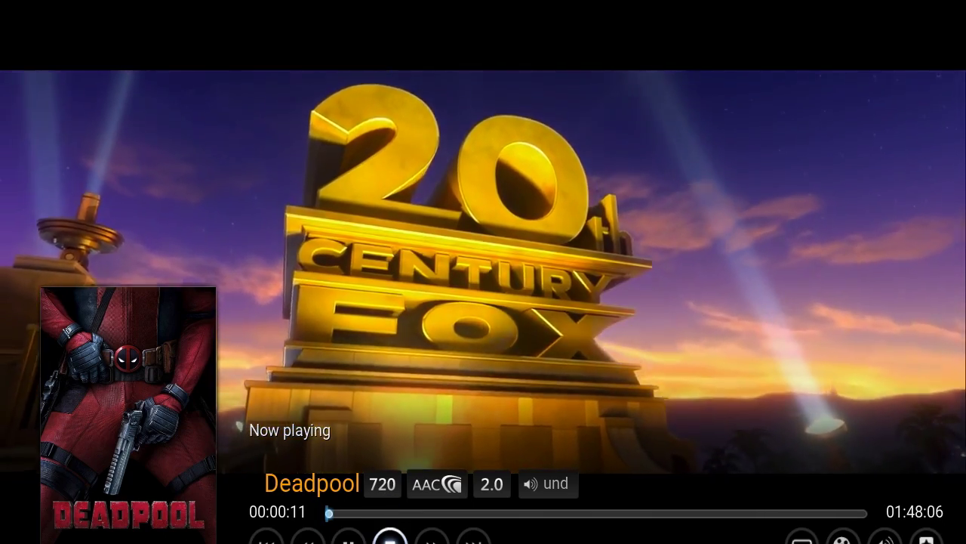
left_click(390, 539)
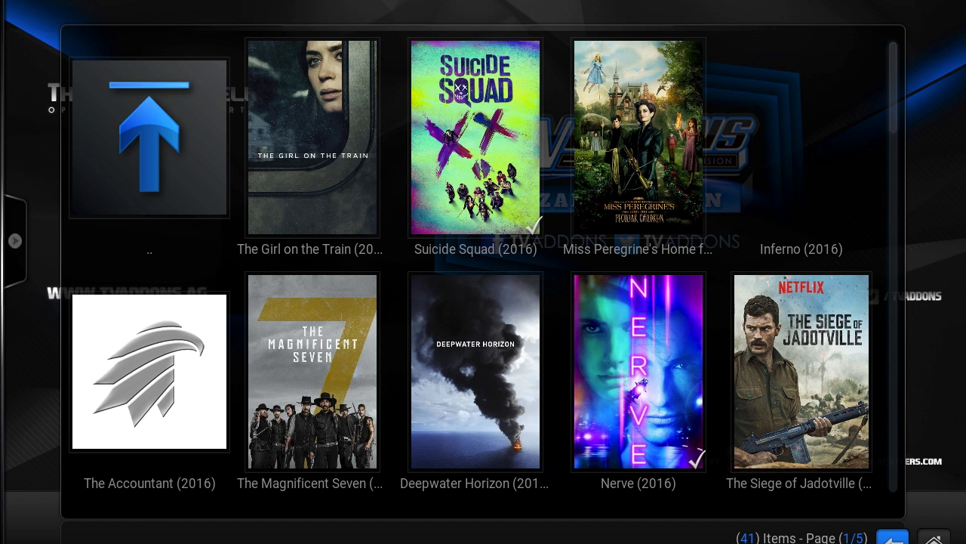
- Go back from the In Theaters list through the add-on's movie menus to Kodi's home screen
key("Up")
key("BackSpace")
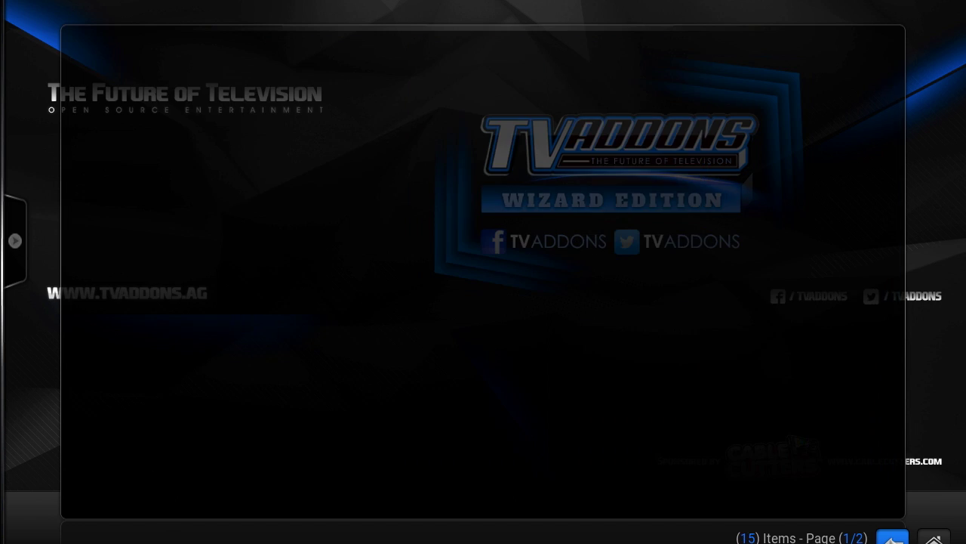
key("BackSpace")
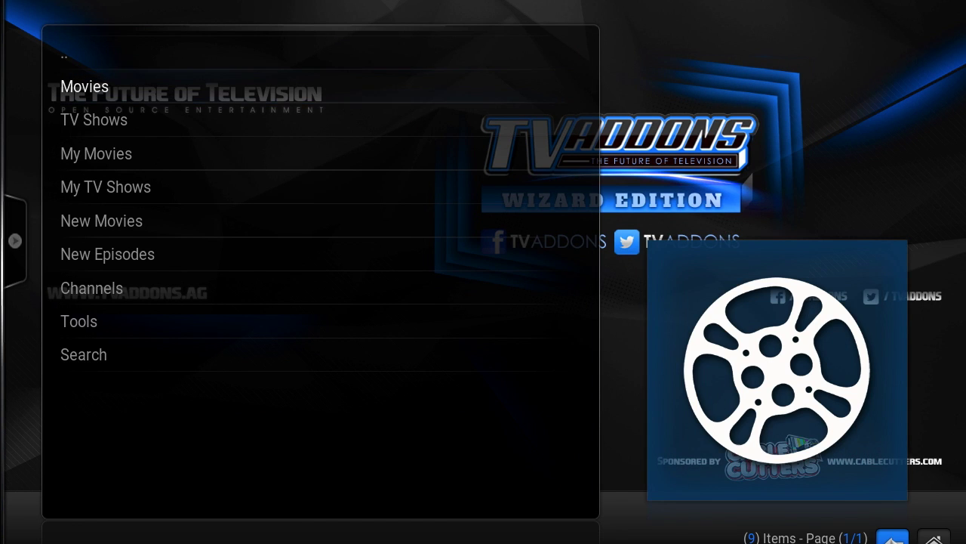
key("BackSpace")
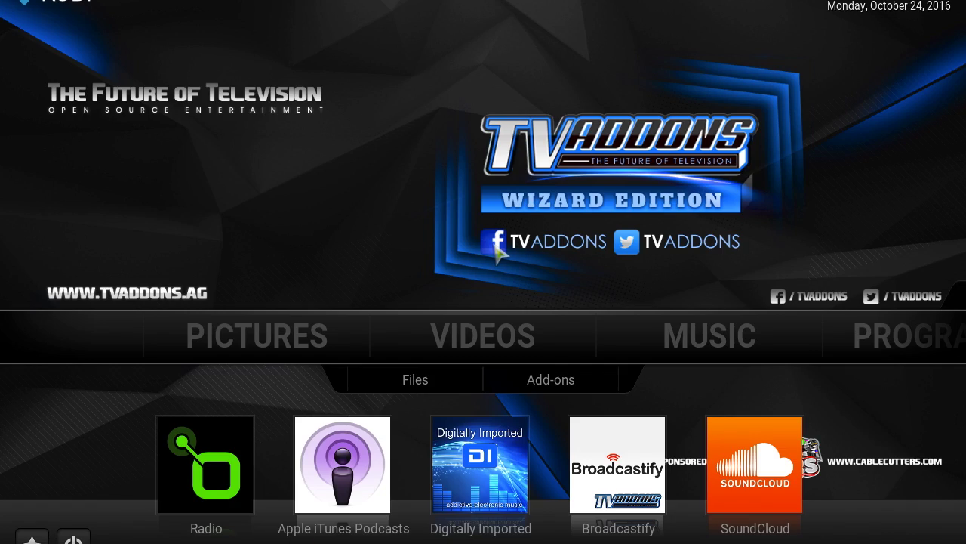
- Switch to Chrome and look over the bluemagicdirect.com homepage, including its feature overview and Kodi articles
key("ctrl+Up")
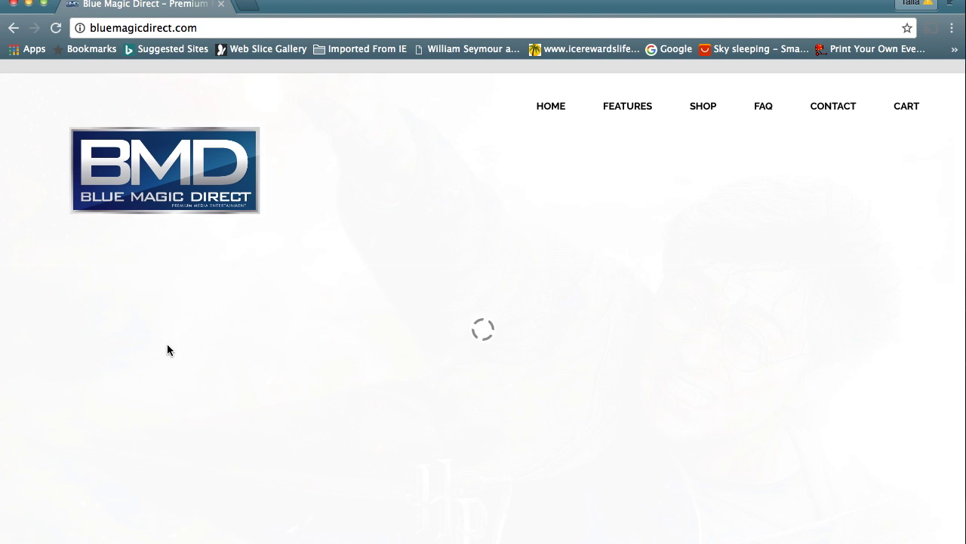
scroll(312, 332, "down", 1)
scroll(312, 332, "up", 1)
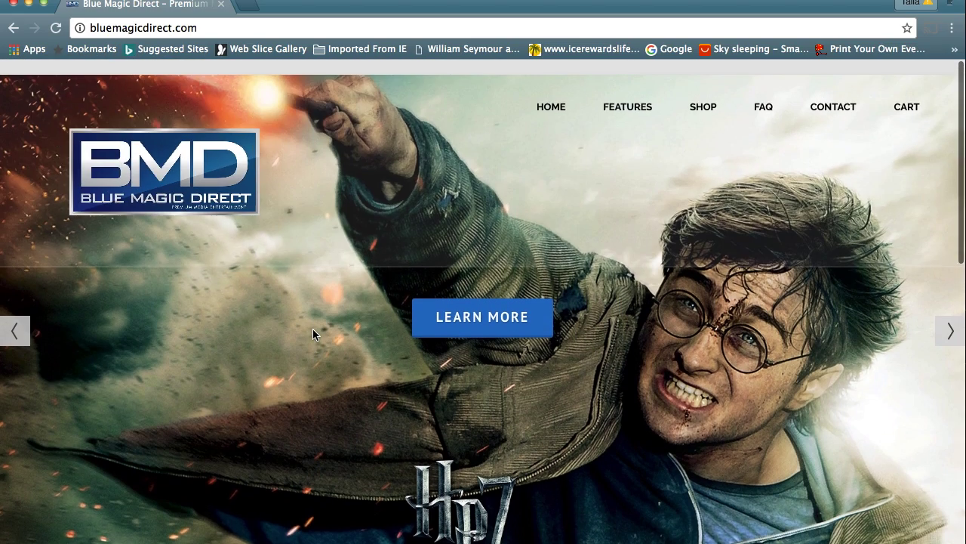
scroll(313, 334, "down", 7)
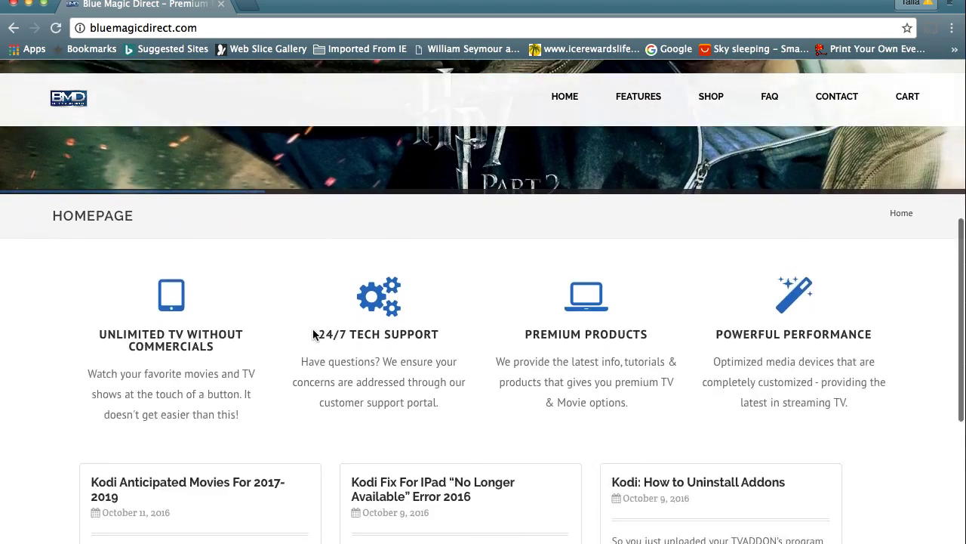
scroll(312, 334, "down", 2)
scroll(313, 335, "up", 5)
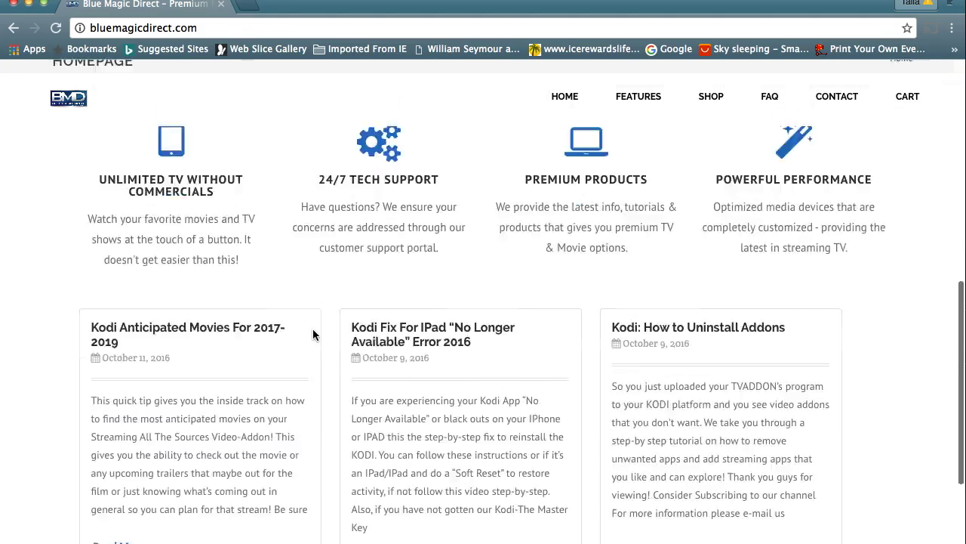
scroll(313, 335, "up", 5)
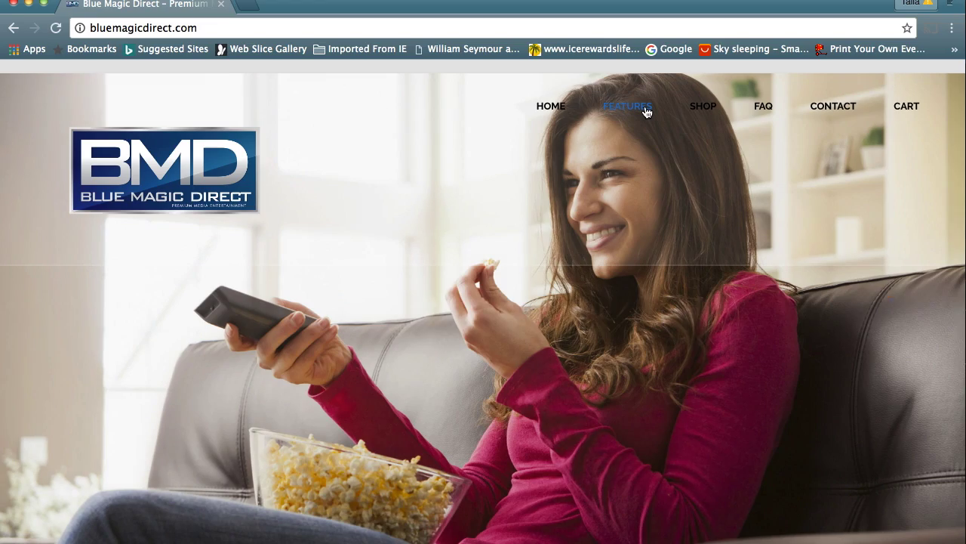
- Open the Features page of the Blue Magic Direct site and look through its streaming feature descriptions
left_click(627, 106)
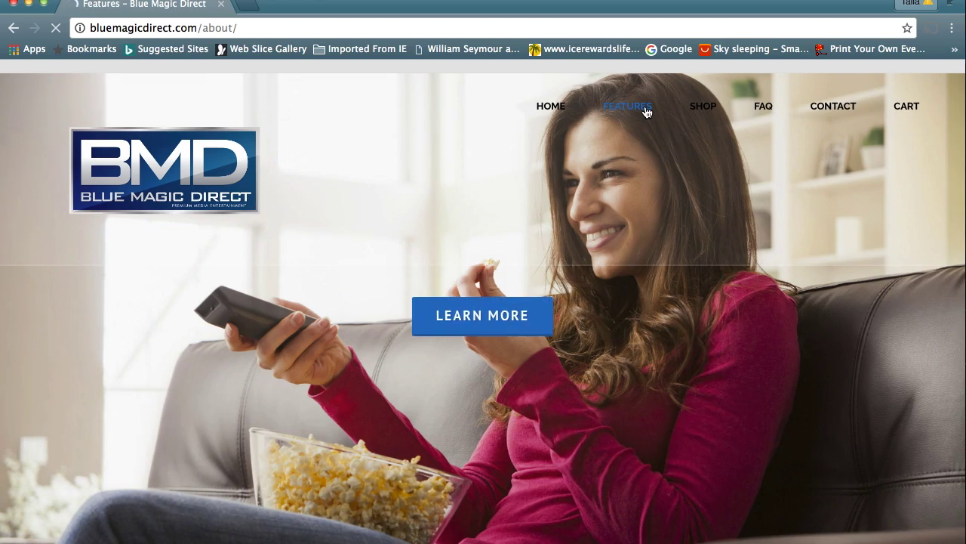
scroll(528, 417, "down", 20)
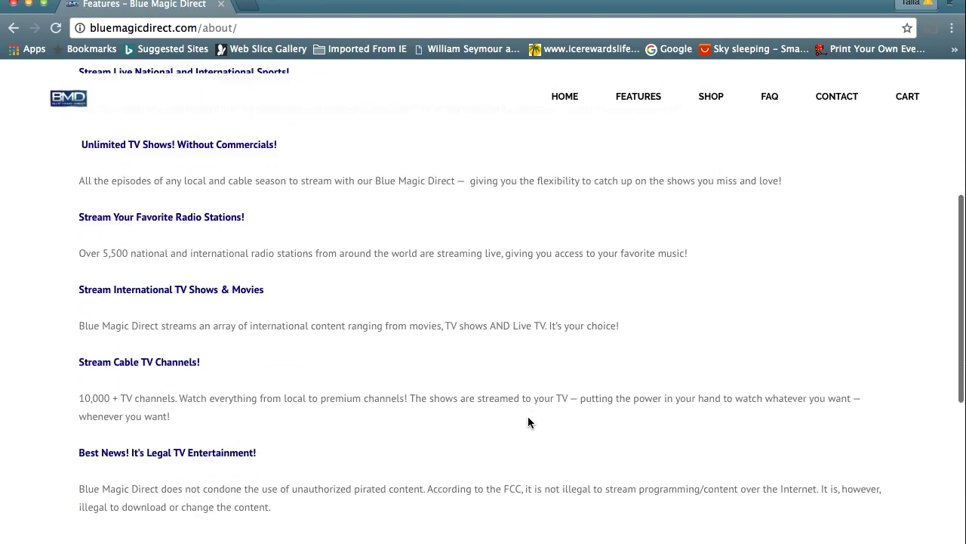
scroll(527, 421, "up", 20)
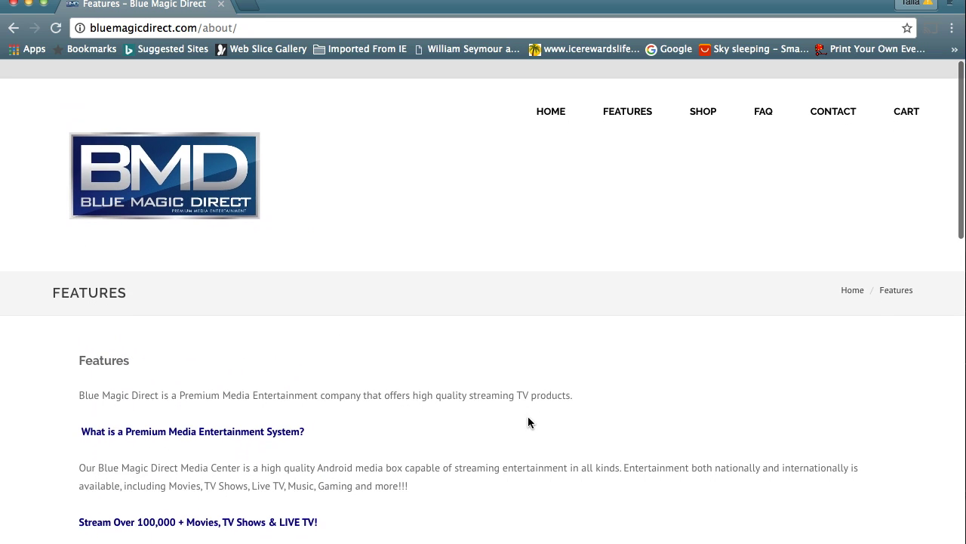
- Look over the site's Contact page with its division contact details, and return to the homepage
left_click(830, 107)
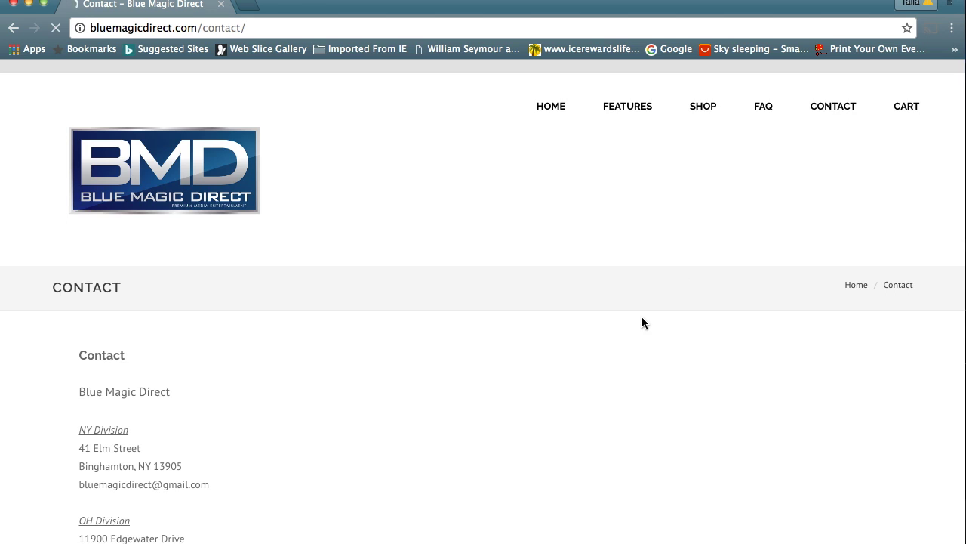
scroll(642, 323, "down", 6)
scroll(642, 323, "up", 6)
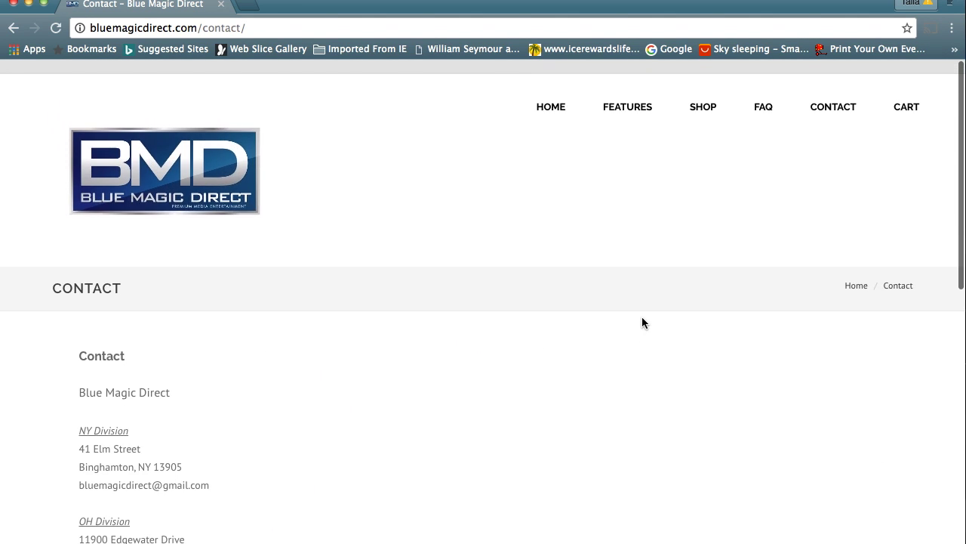
scroll(641, 321, "down", 2)
scroll(642, 322, "up", 2)
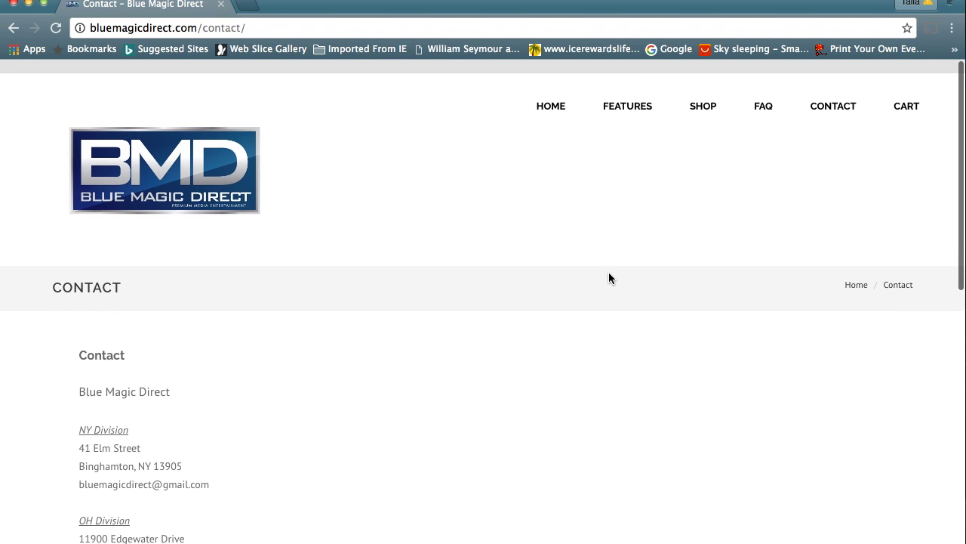
left_click(559, 112)
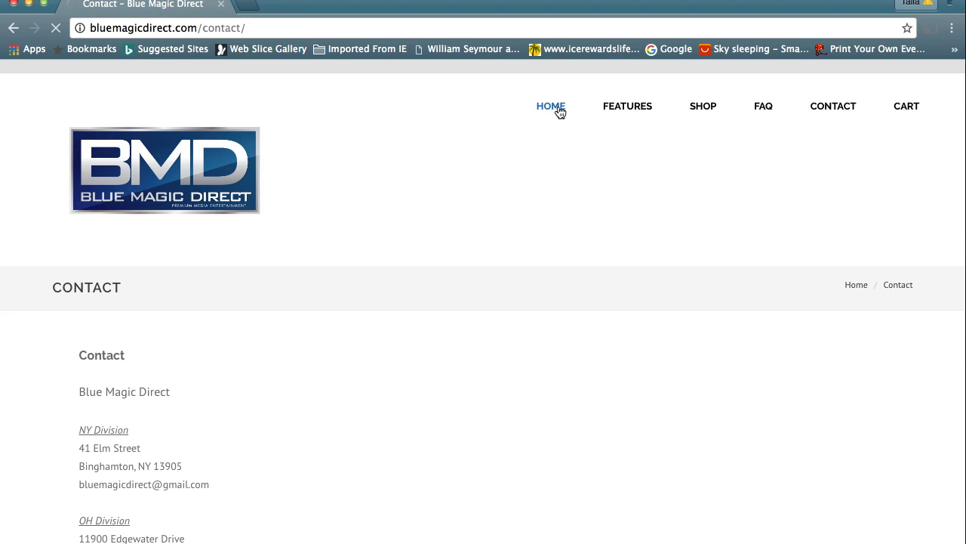